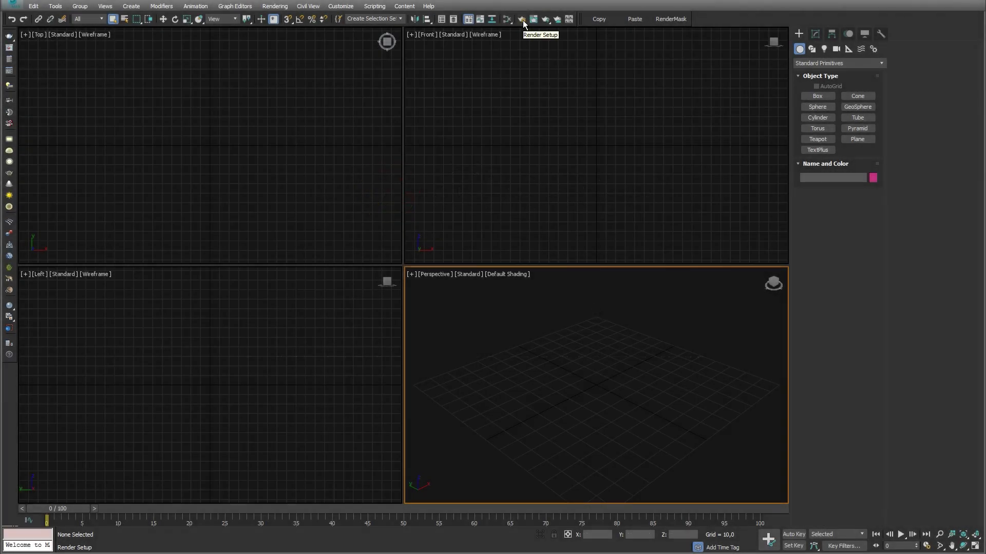
Step: With Render Setup open, set interior_07.jpg as the Perspective background, matching the viewport aspect
left_click(523, 20)
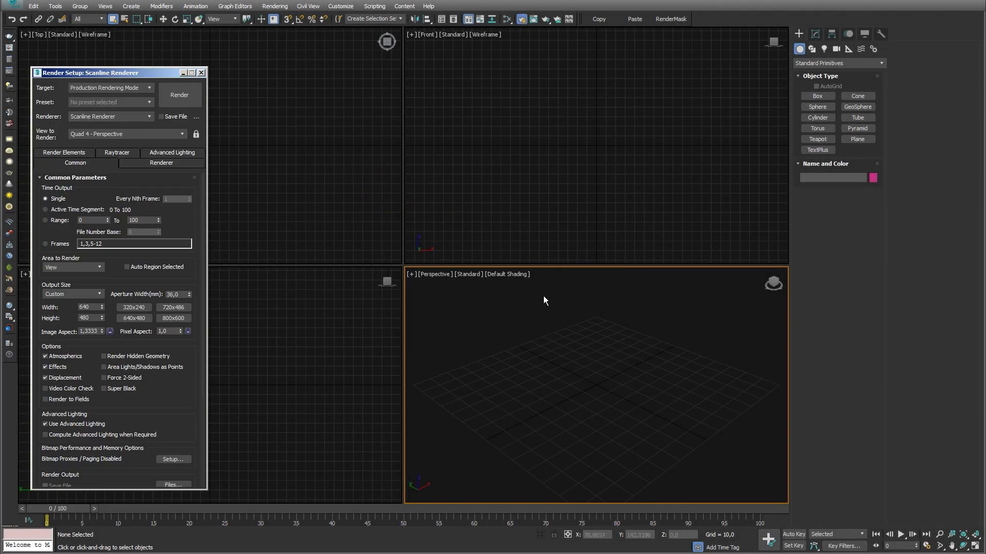
left_click(517, 278)
mouse_move(551, 383)
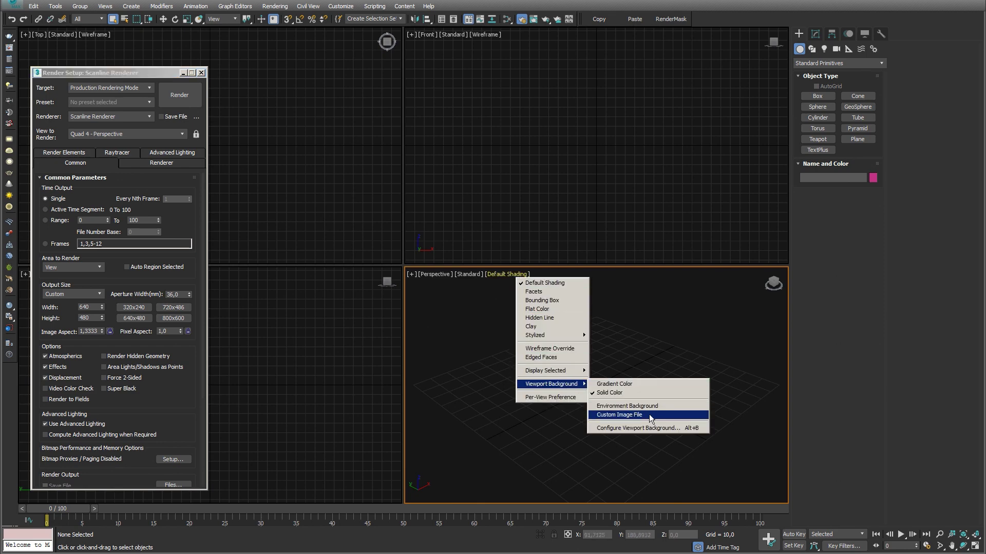
left_click(688, 429)
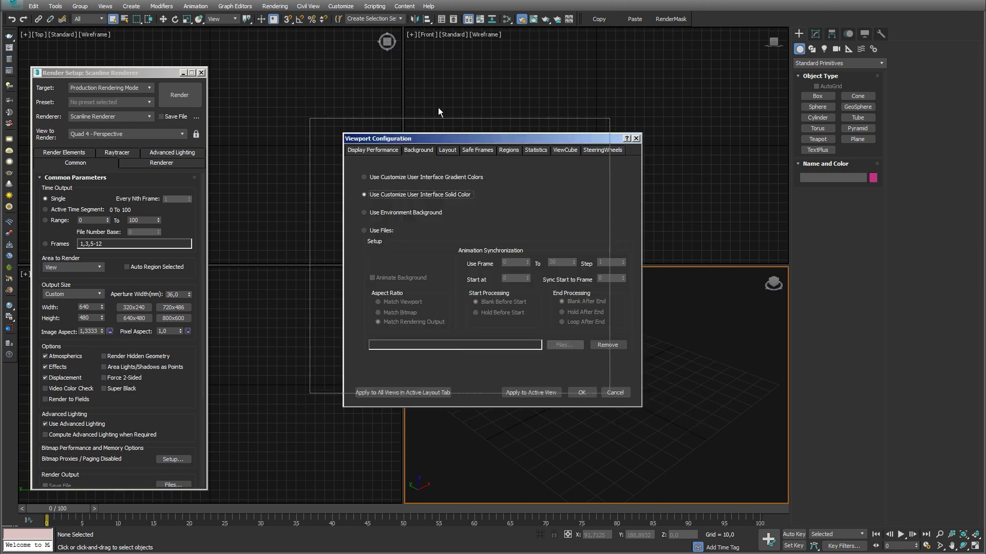
left_click_drag(505, 134, 381, 72)
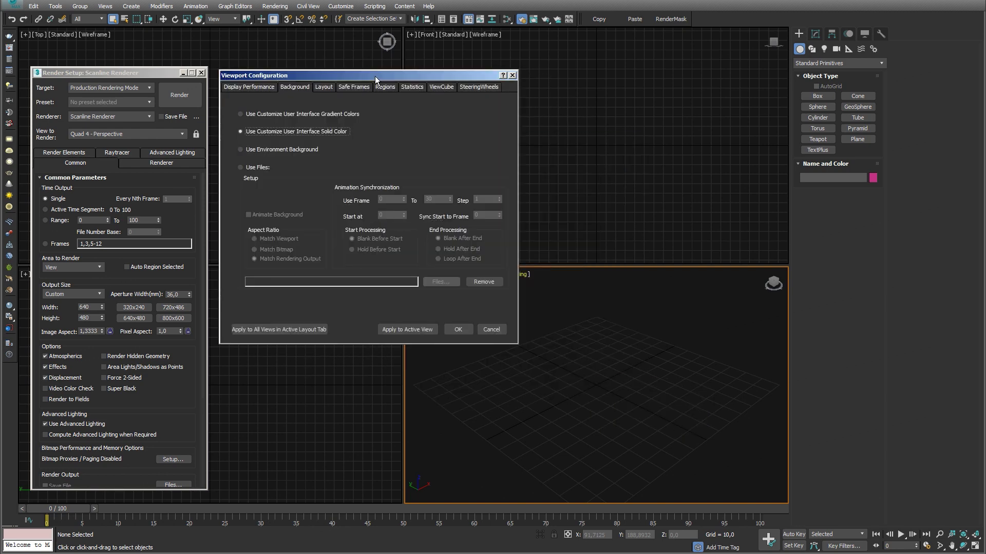
left_click(253, 169)
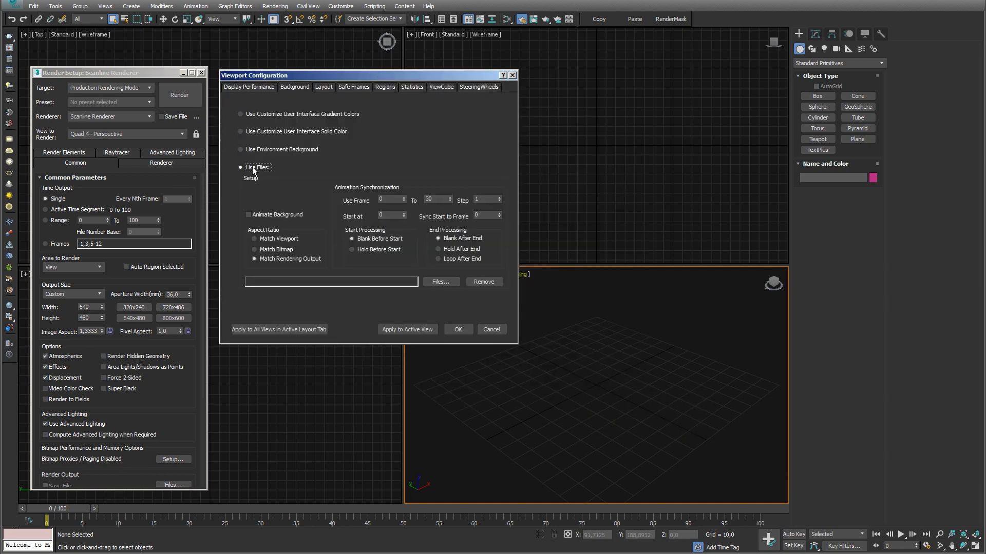
left_click(279, 239)
left_click(442, 282)
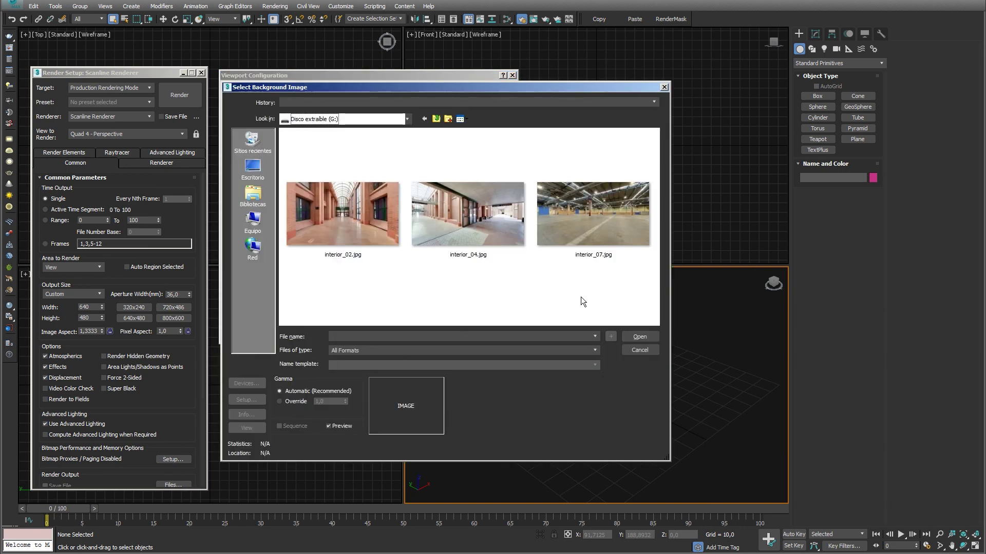
left_click(597, 212)
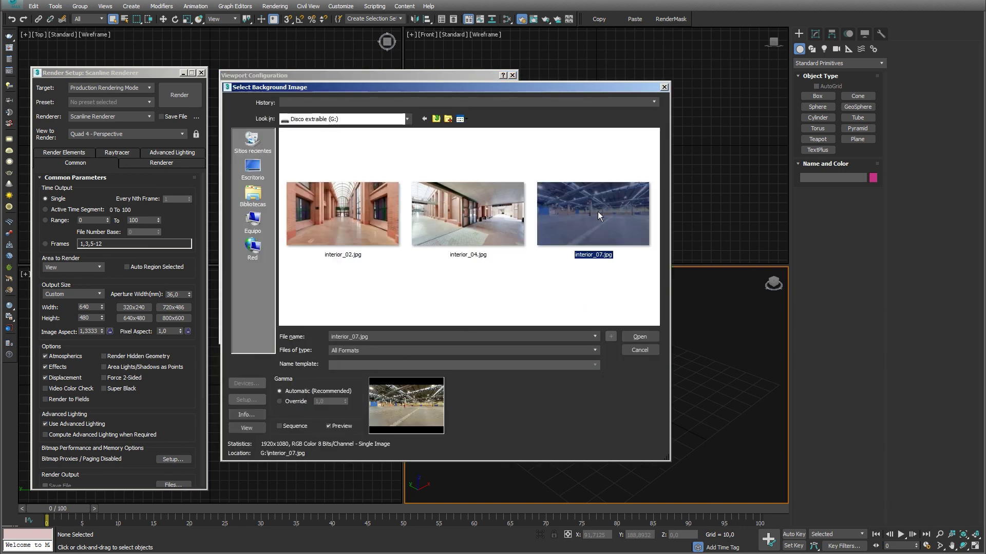
left_click(639, 338)
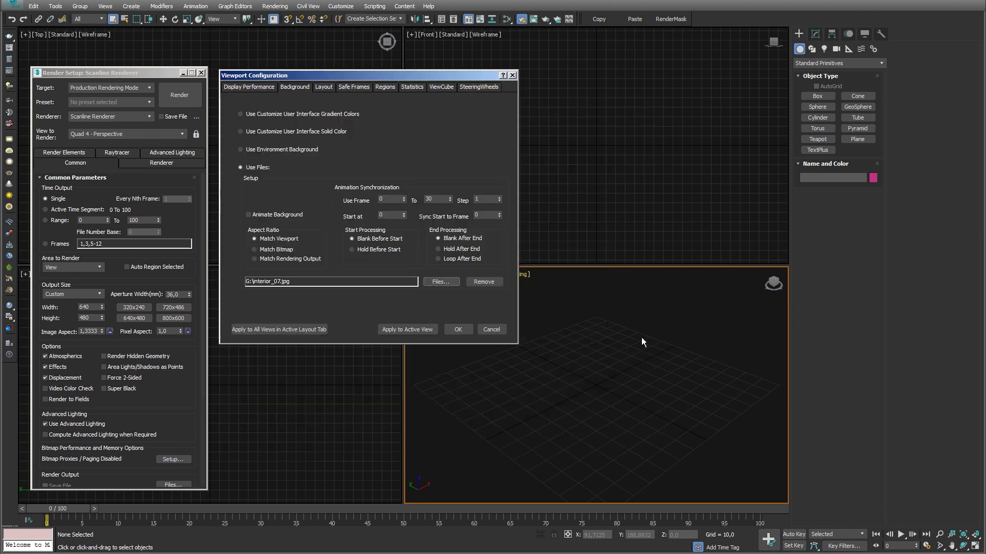
left_click(419, 330)
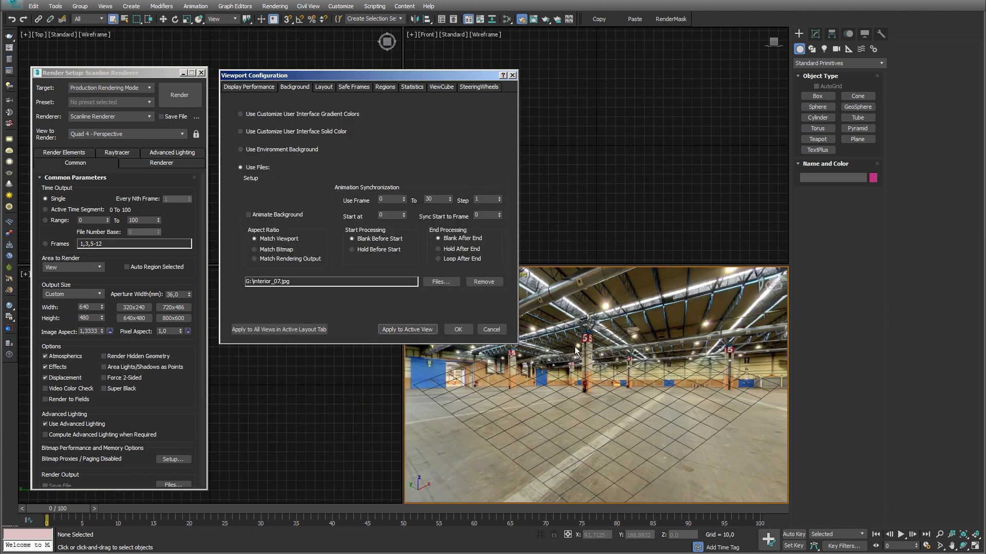
Step: Close the background settings and drag the viewport splitter to enlarge the Perspective view
left_click(453, 331)
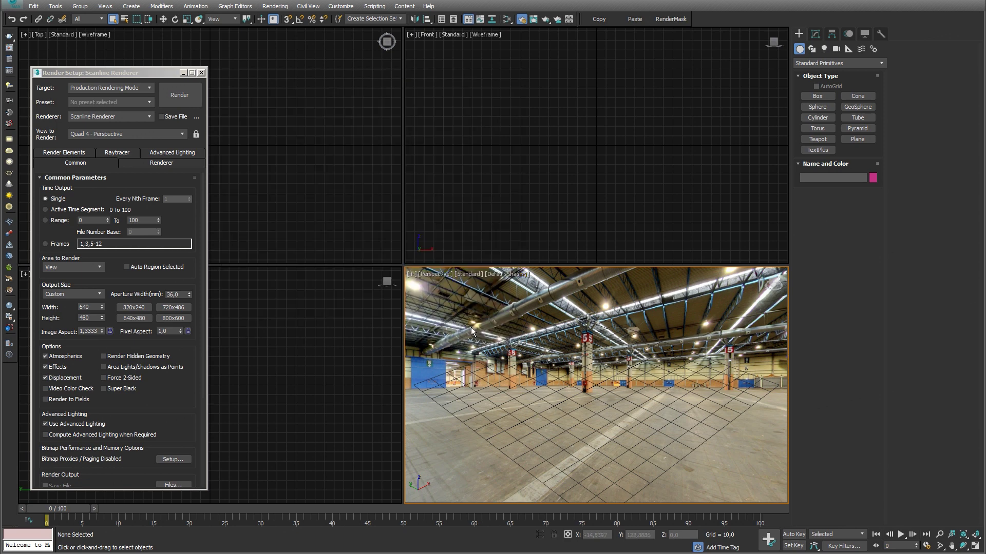
left_click_drag(551, 265, 555, 127)
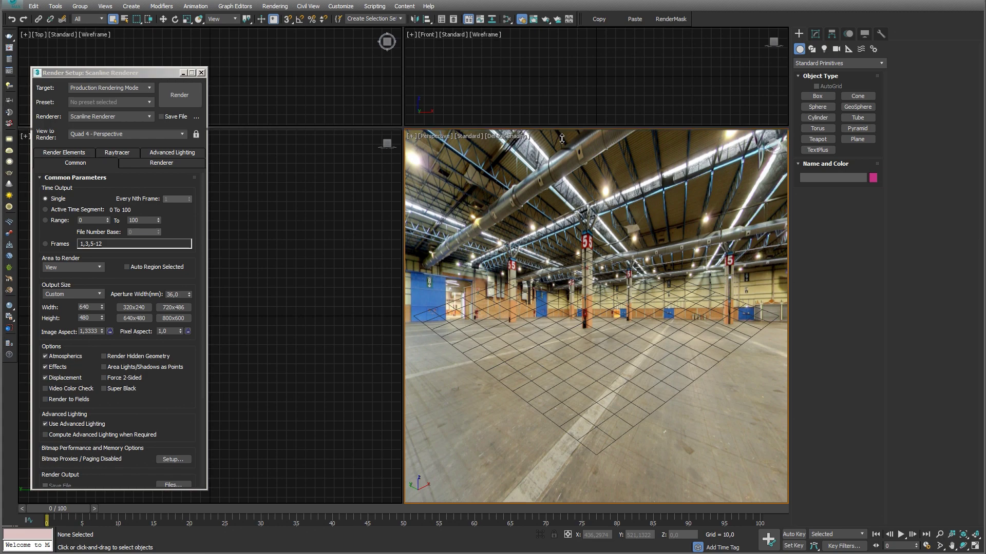
mouse_move(554, 127)
left_mouse_down()
mouse_move(543, 370)
mouse_move(564, 193)
left_mouse_up()
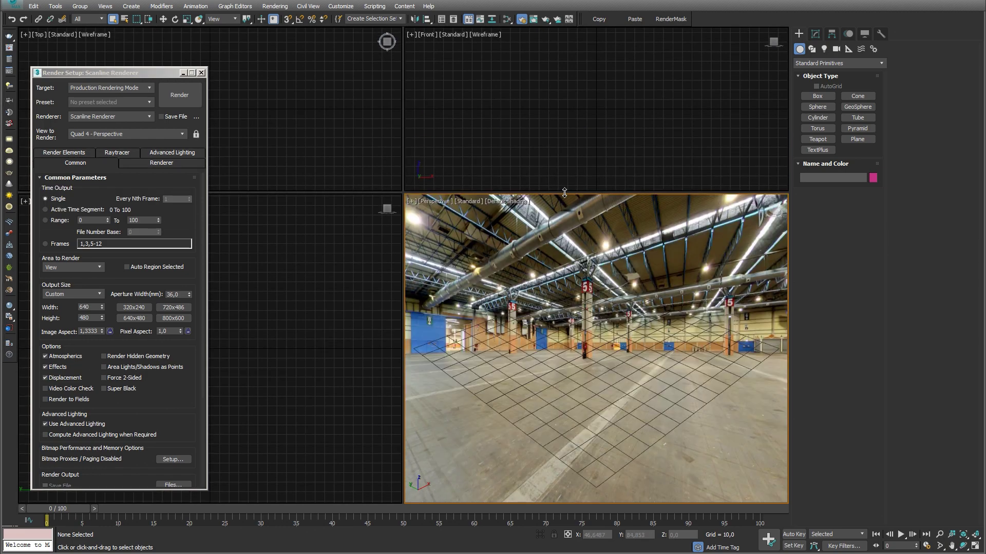
Step: Set the background aspect ratio to Match Rendering Output and apply it to the Perspective view
key("alt+b")
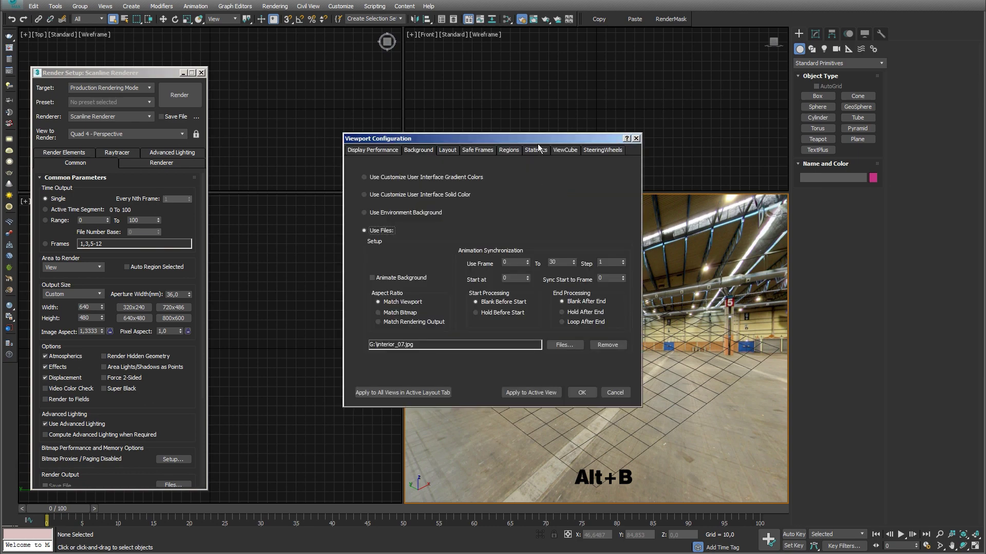
left_click_drag(531, 137, 413, 71)
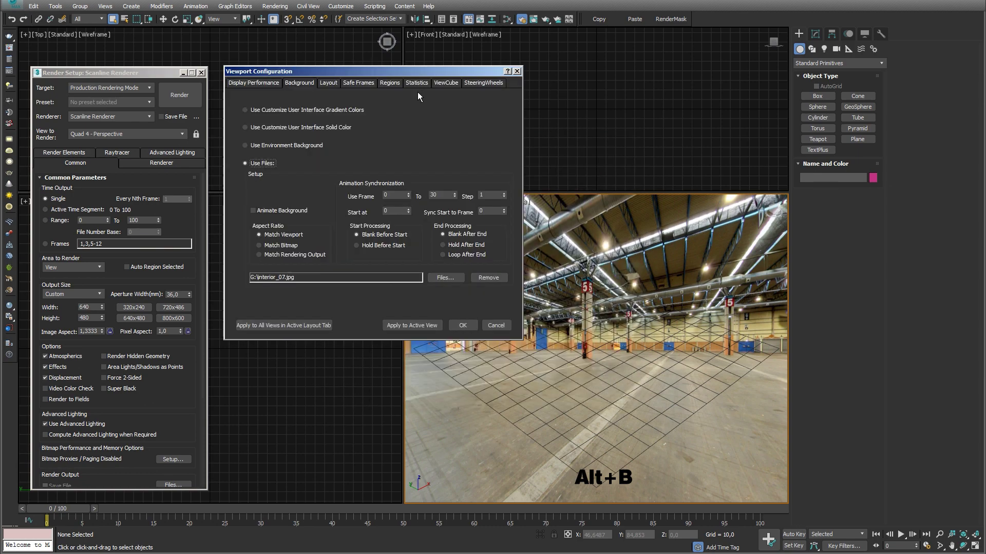
left_click(284, 247)
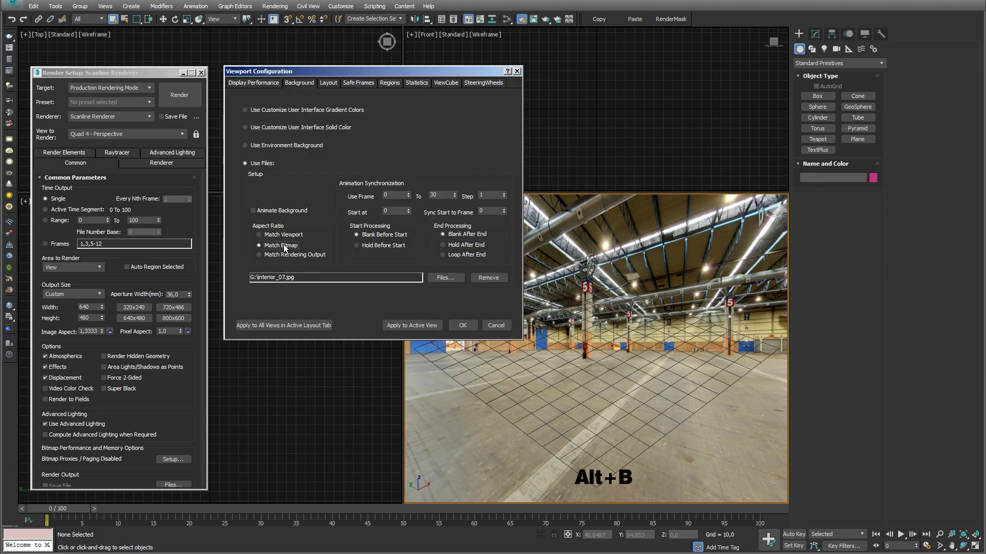
left_click(428, 325)
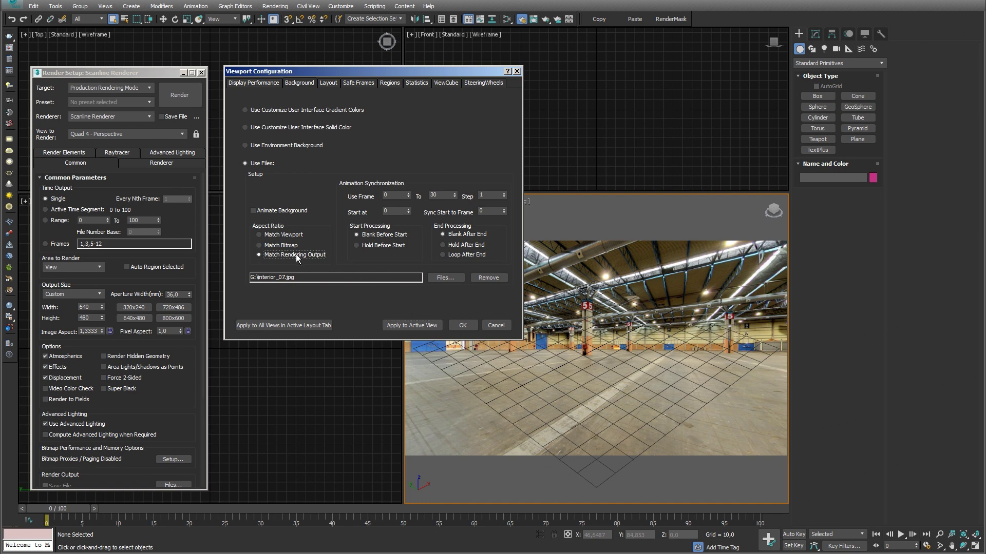
left_click(428, 325)
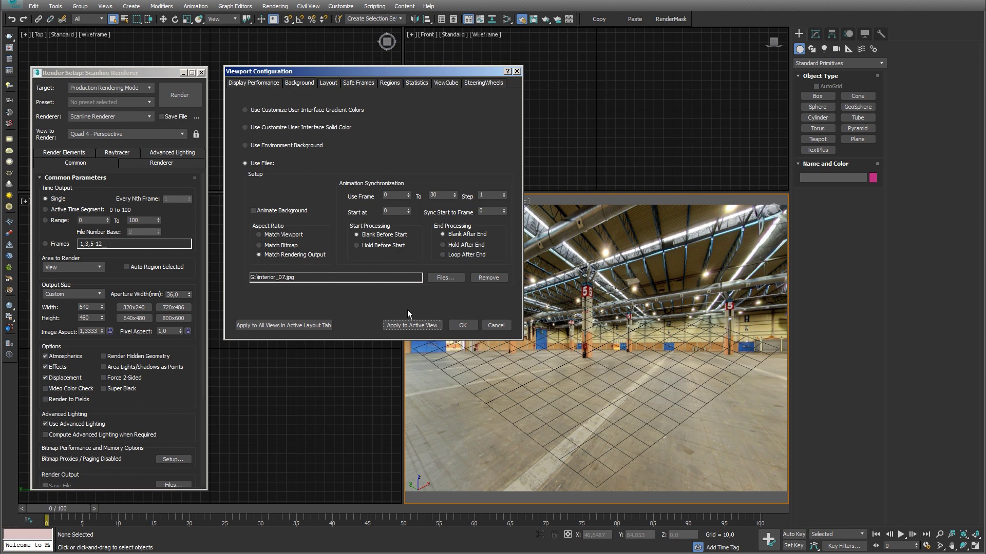
left_click(455, 327)
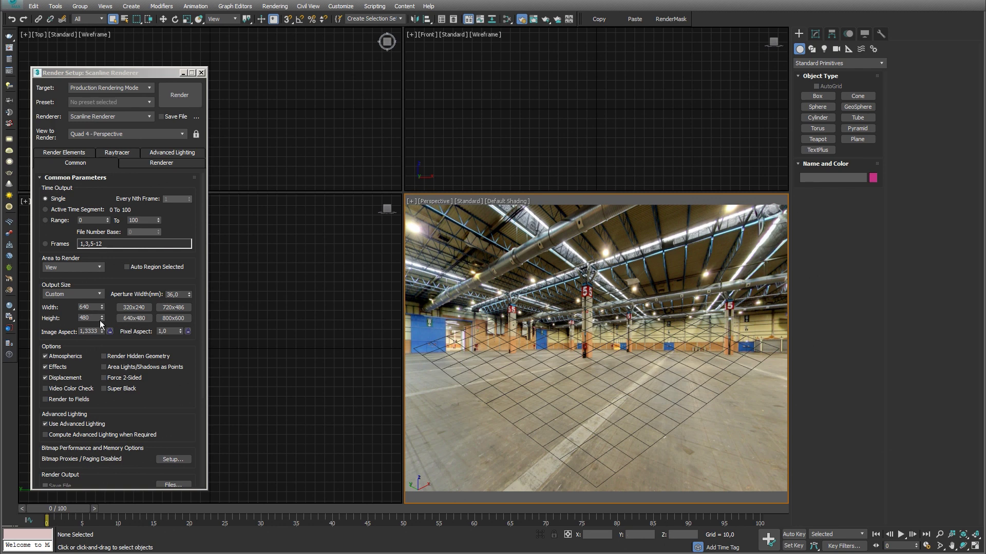
Step: Set the render output to 1920 × 1080 and refit the viewport background to it
left_click(90, 307)
type("1920")
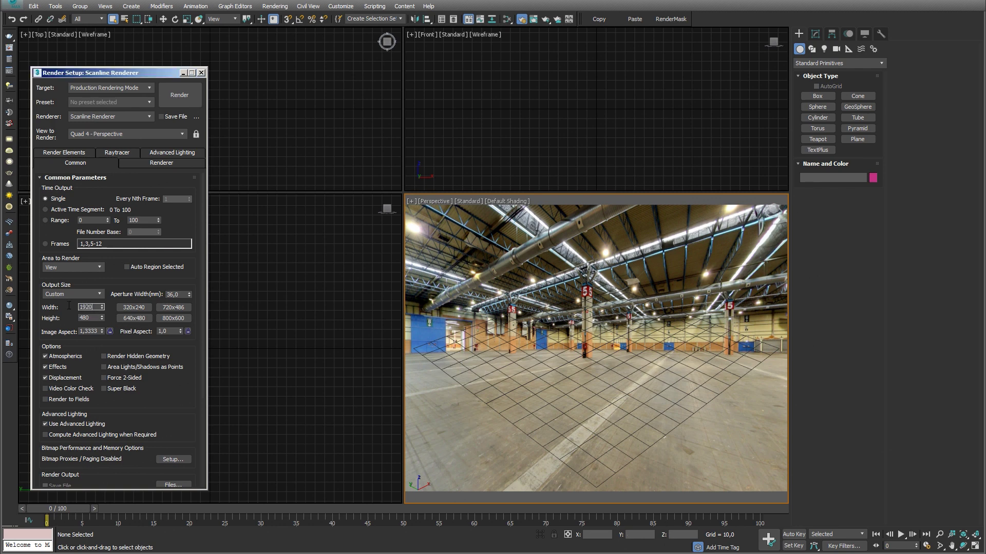
key("Tab")
key("Return")
left_click(506, 202)
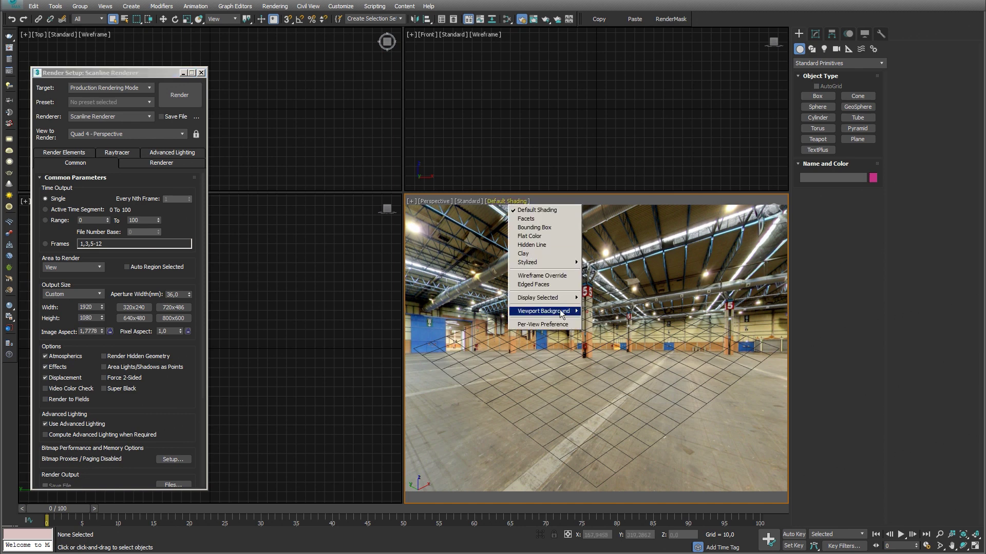
mouse_move(544, 311)
left_click(637, 341)
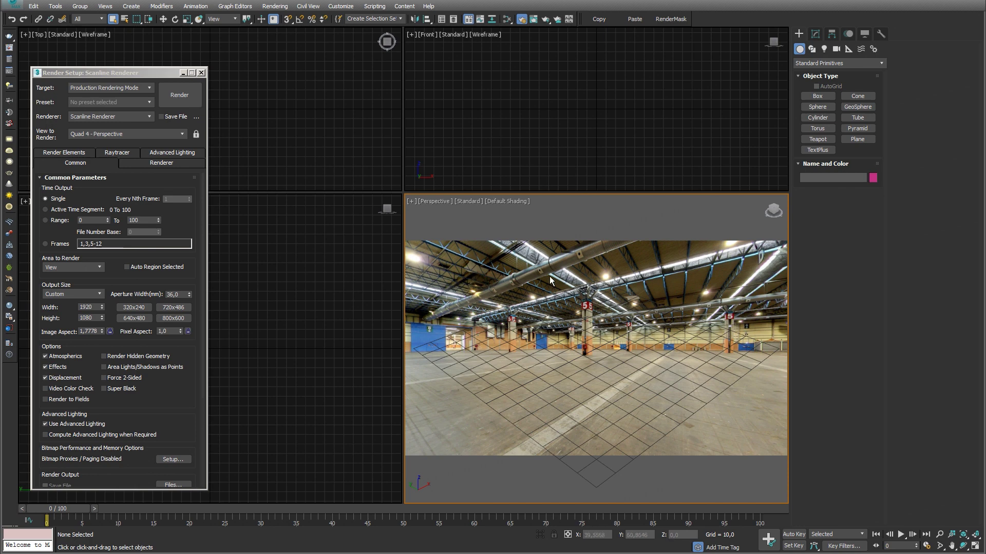
Step: Reset the viewport layout to equal sizes and close Render Setup
right_click(404, 192)
left_click(418, 188)
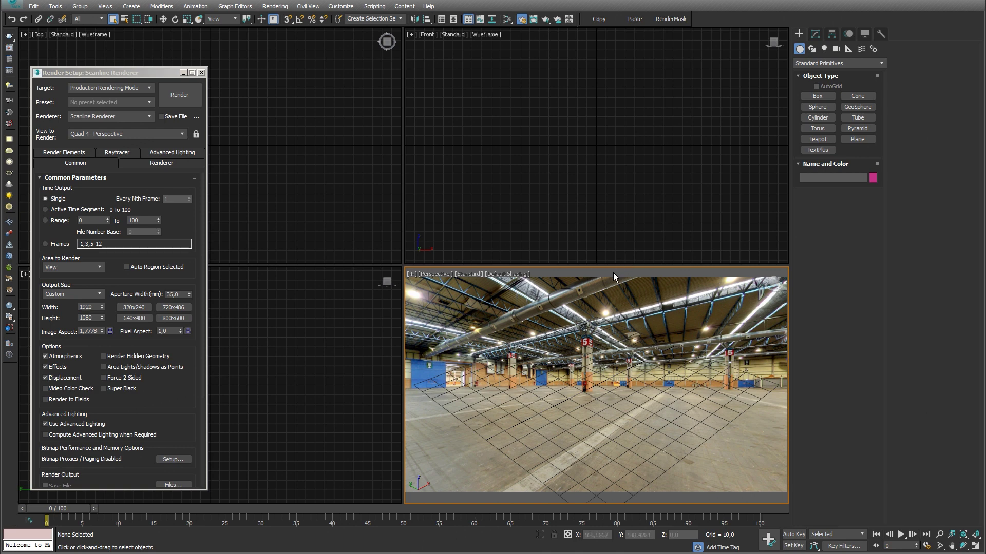
left_click(201, 72)
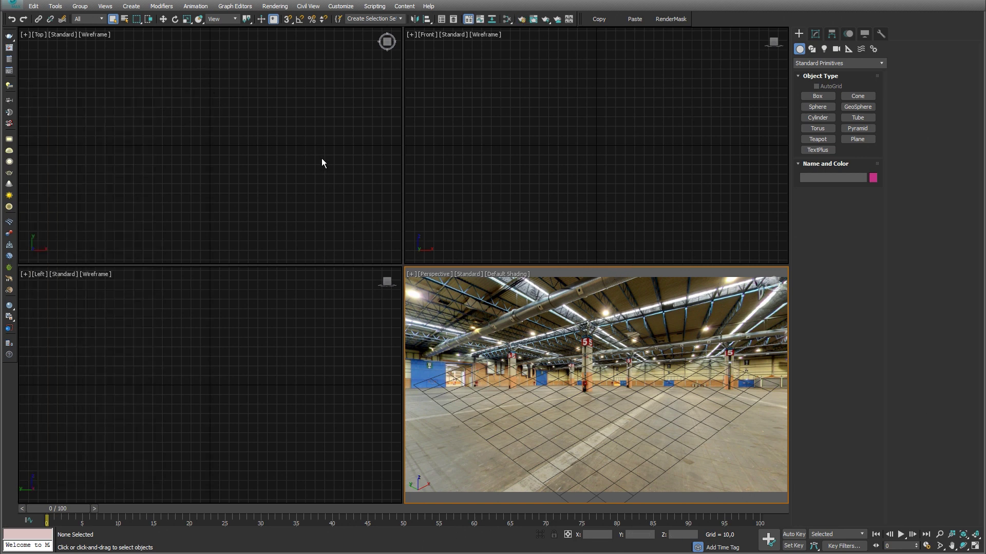
Step: Draw a box, Box001, in the Top viewport
left_click(817, 96)
left_click_drag(192, 134, 239, 163)
left_click(235, 145)
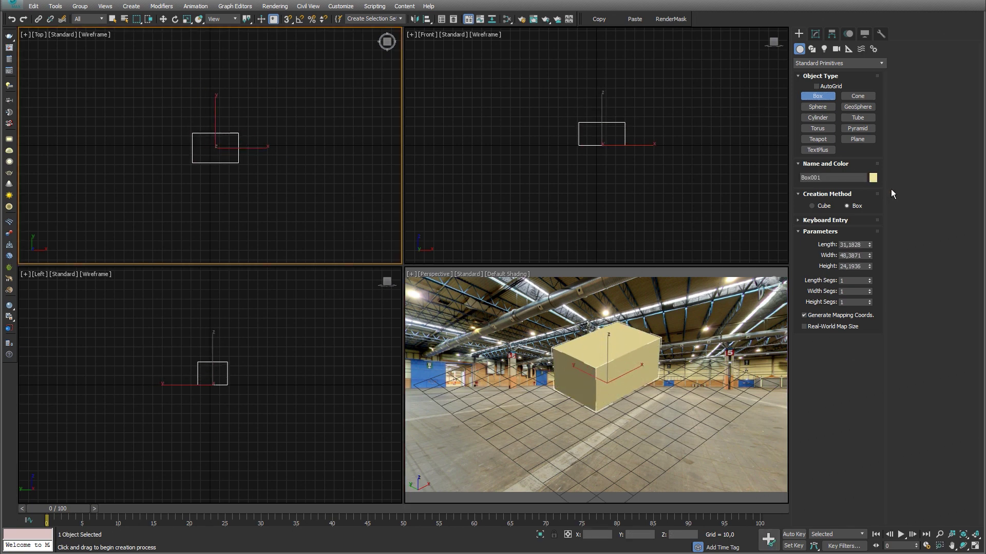
Step: Make the box green and bring up the Utilities list with Perspective Match
left_click(873, 178)
left_click(475, 284)
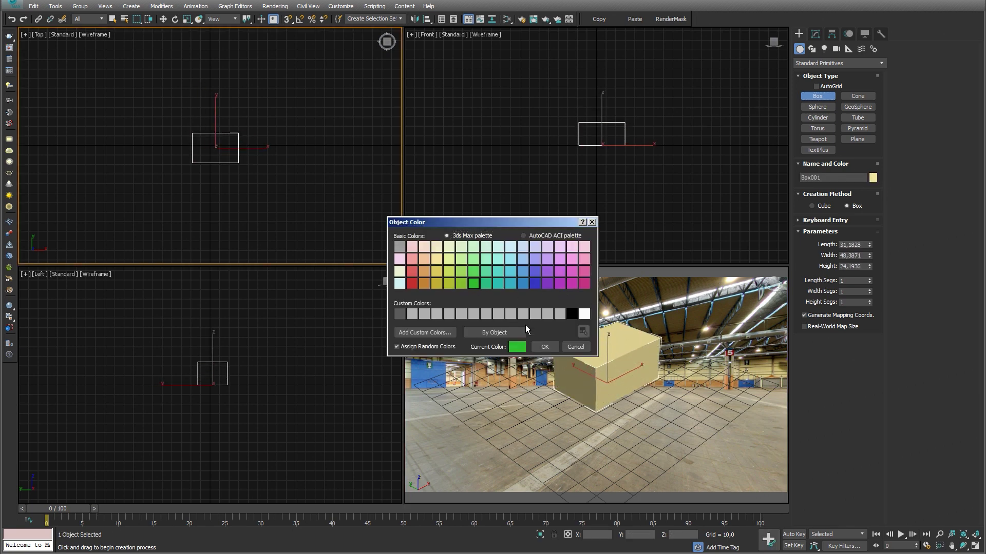
left_click(545, 347)
left_click(575, 347)
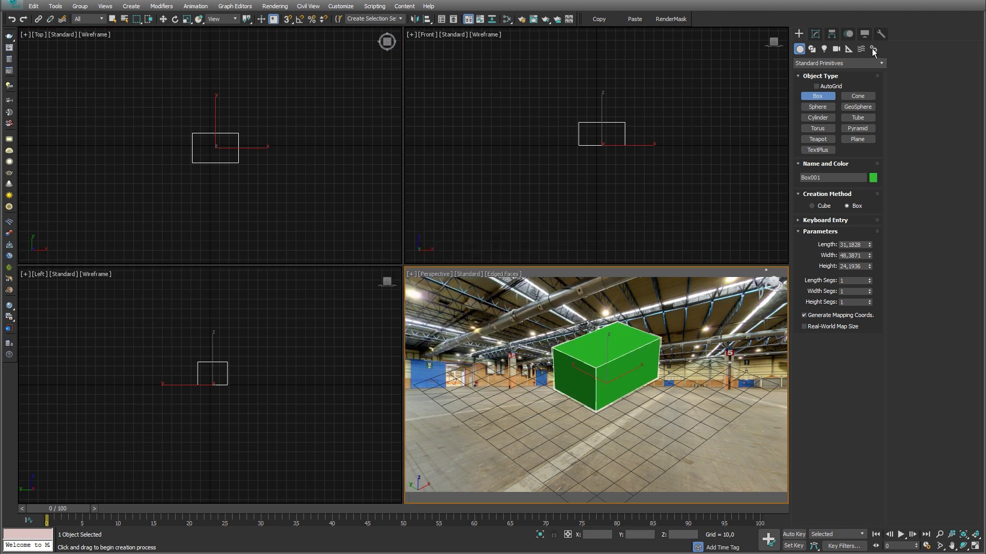
left_click(880, 33)
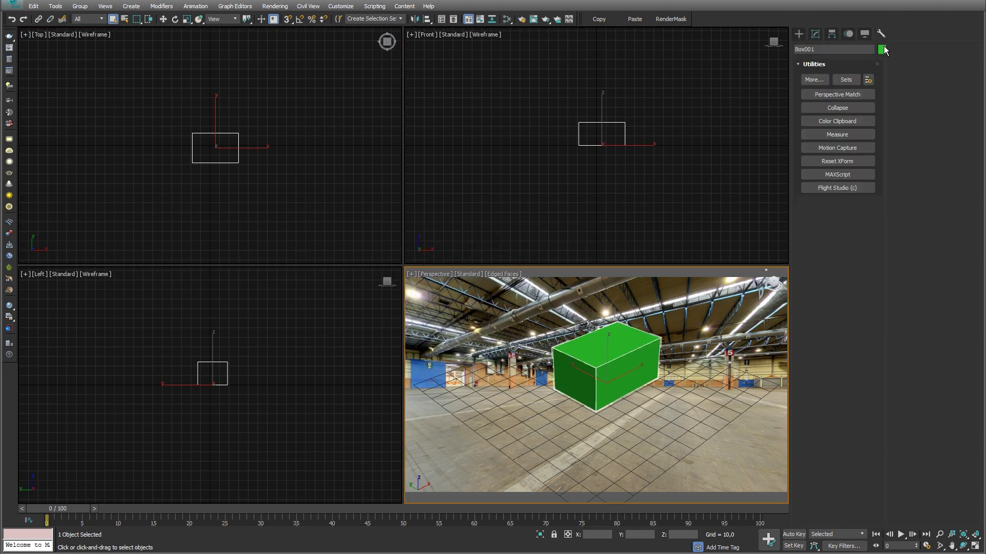
Step: Launch Perspective Match, show its XYZ vanishing lines, and maximize the Perspective view
left_click(861, 96)
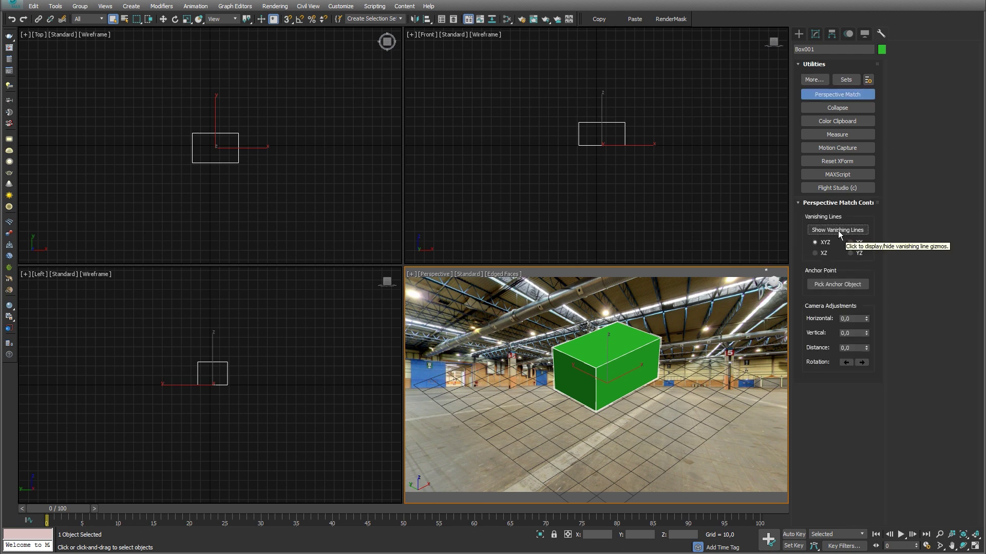
left_click(831, 230)
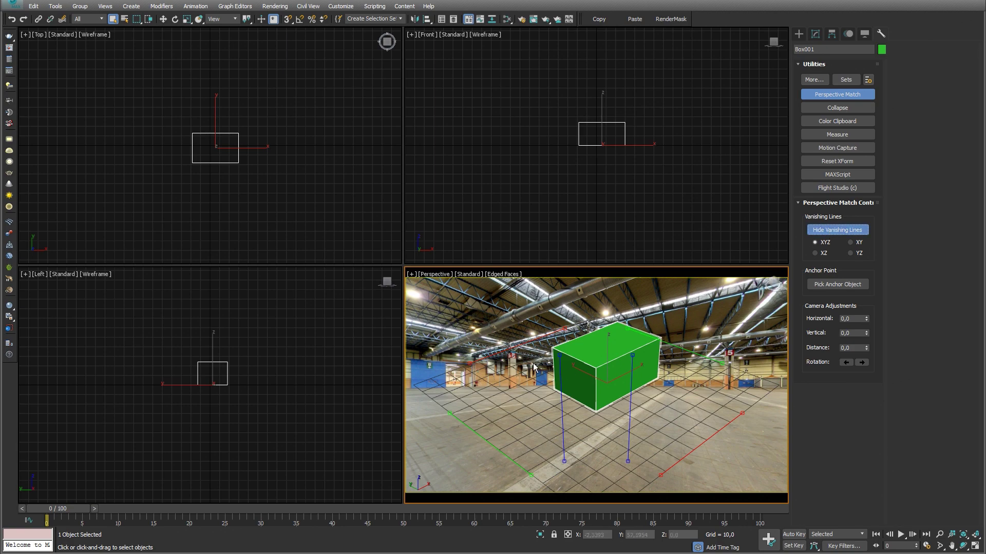
key("alt+w")
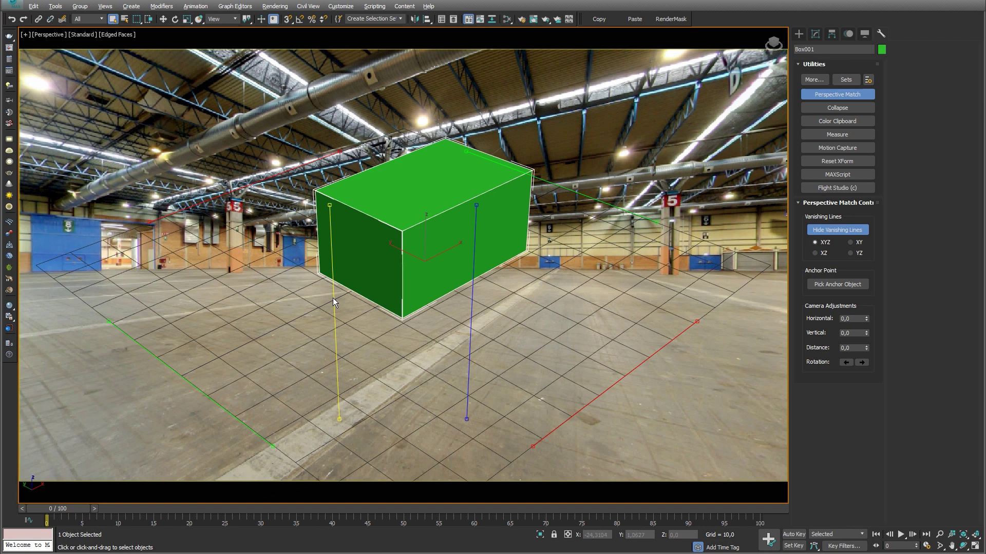
Step: Align the two vertical vanishing lines with the left and right pillars
left_click_drag(332, 298, 239, 303)
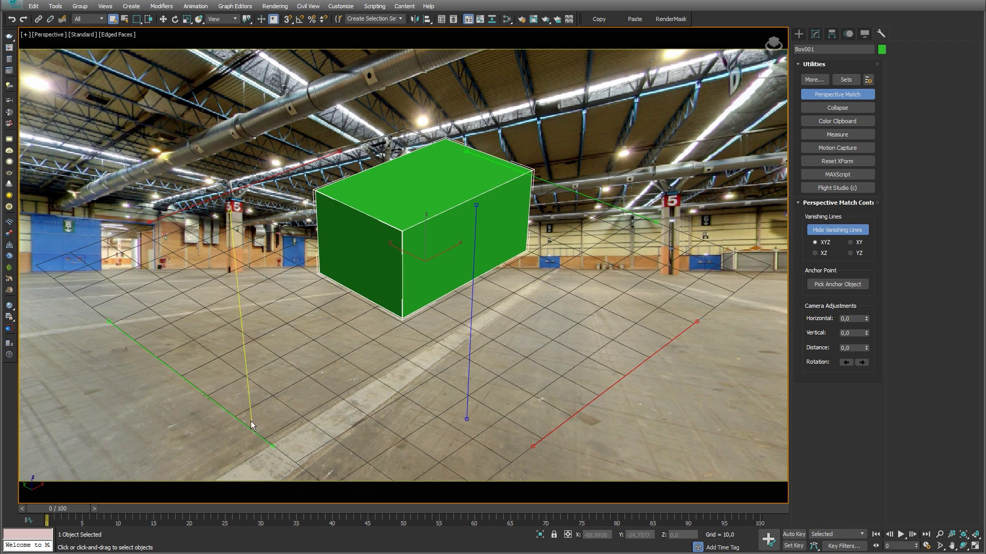
left_click_drag(251, 421, 231, 272)
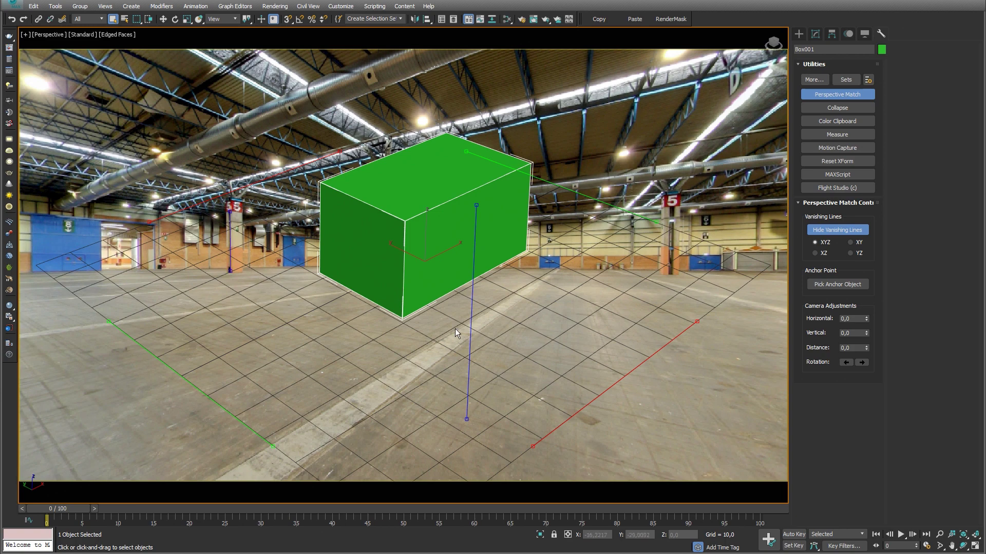
mouse_move(469, 321)
left_mouse_down()
mouse_move(694, 344)
mouse_move(743, 332)
left_mouse_up()
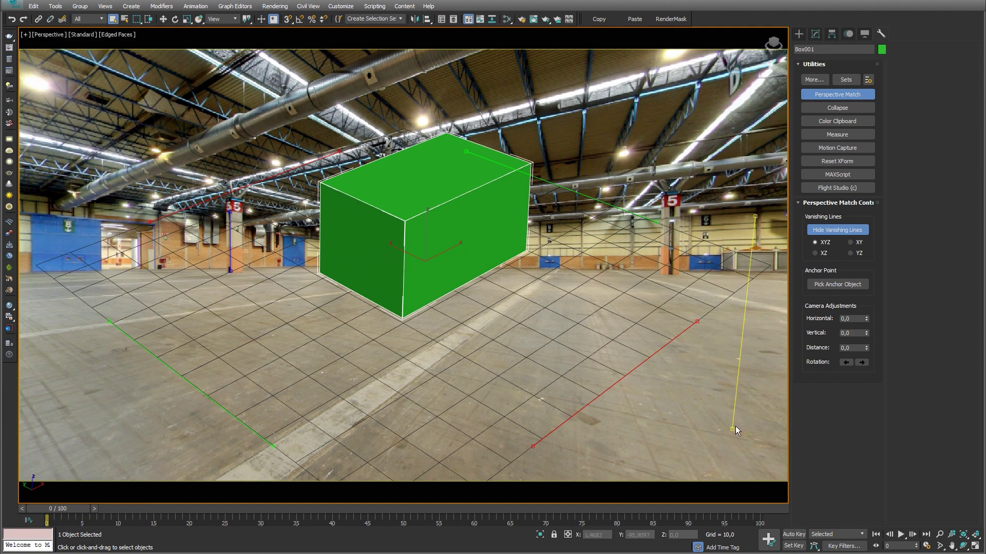
mouse_move(733, 429)
left_mouse_down()
mouse_move(758, 359)
mouse_move(755, 255)
left_mouse_up()
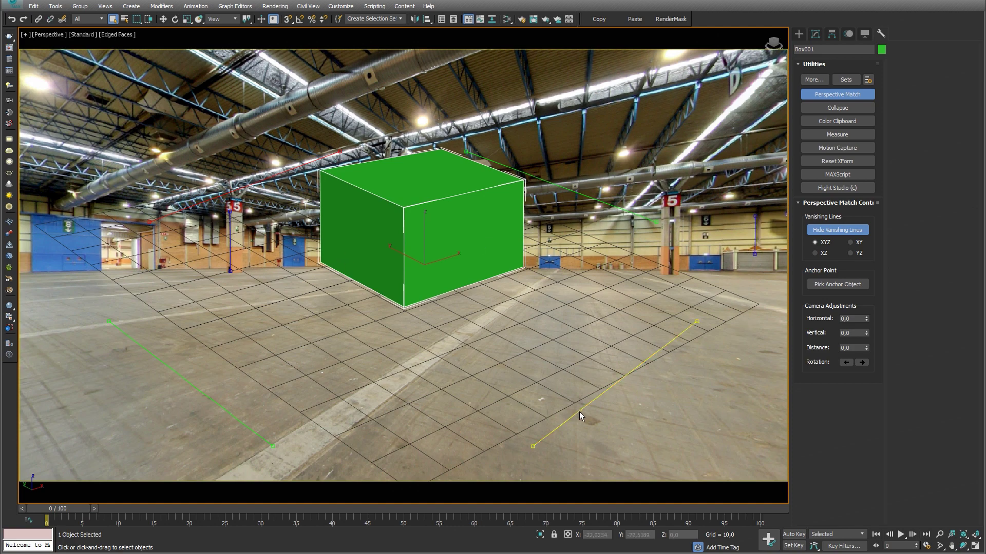
Step: Lay the floor vanishing lines along the warehouse floor stripes
mouse_move(579, 412)
left_mouse_down()
mouse_move(395, 402)
mouse_move(345, 428)
left_mouse_up()
left_click_drag(522, 323, 506, 309)
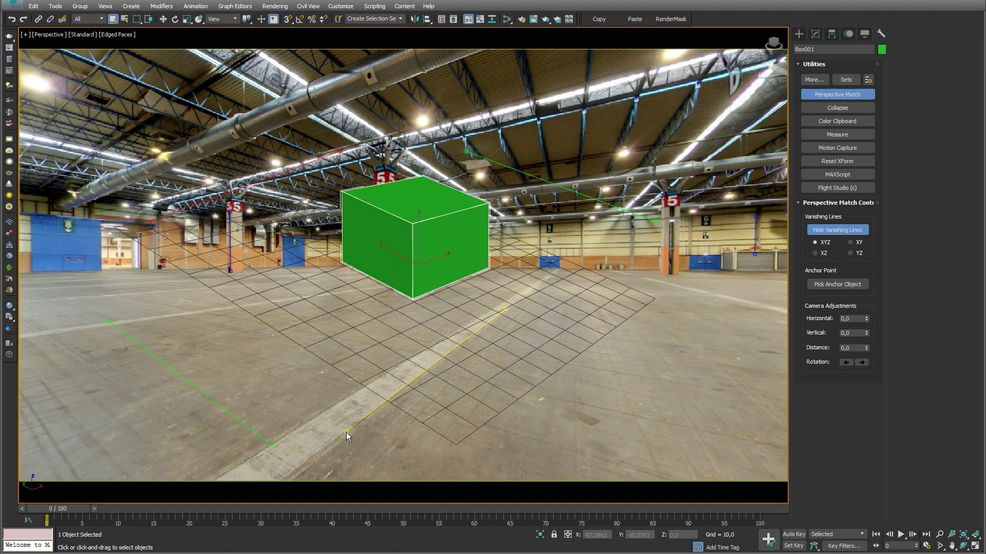
left_click_drag(346, 431, 344, 432)
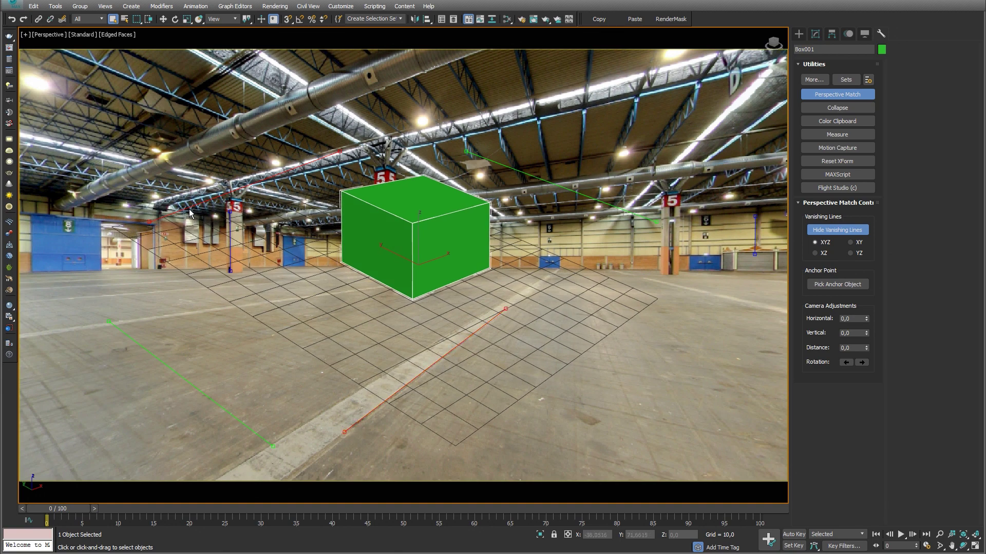
left_click_drag(190, 213, 171, 303)
left_click_drag(312, 237, 319, 297)
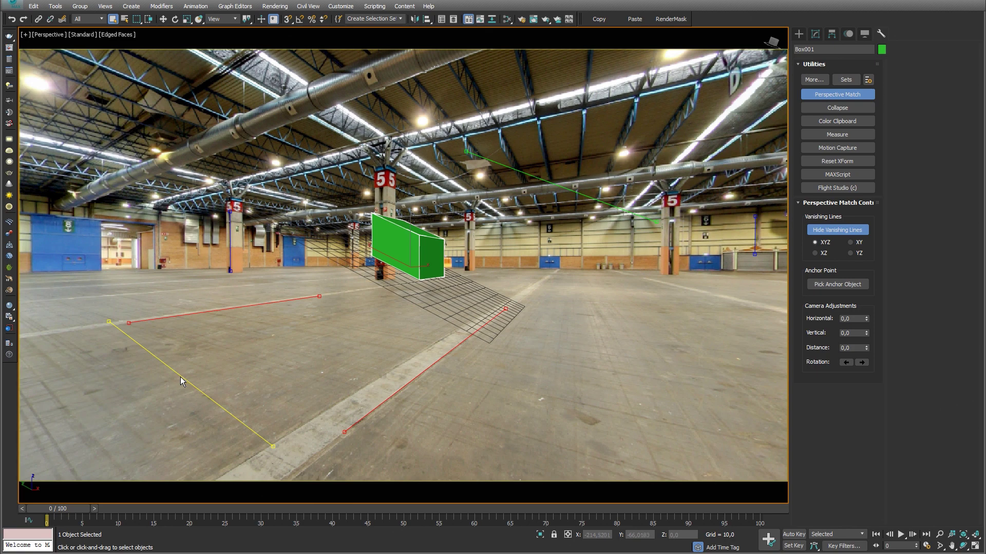
left_click_drag(182, 381, 174, 383)
mouse_move(159, 368)
left_mouse_down()
mouse_move(98, 390)
mouse_move(56, 365)
left_mouse_up()
left_click_drag(532, 178, 501, 308)
left_click_drag(515, 319, 559, 306)
left_click_drag(661, 352, 613, 270)
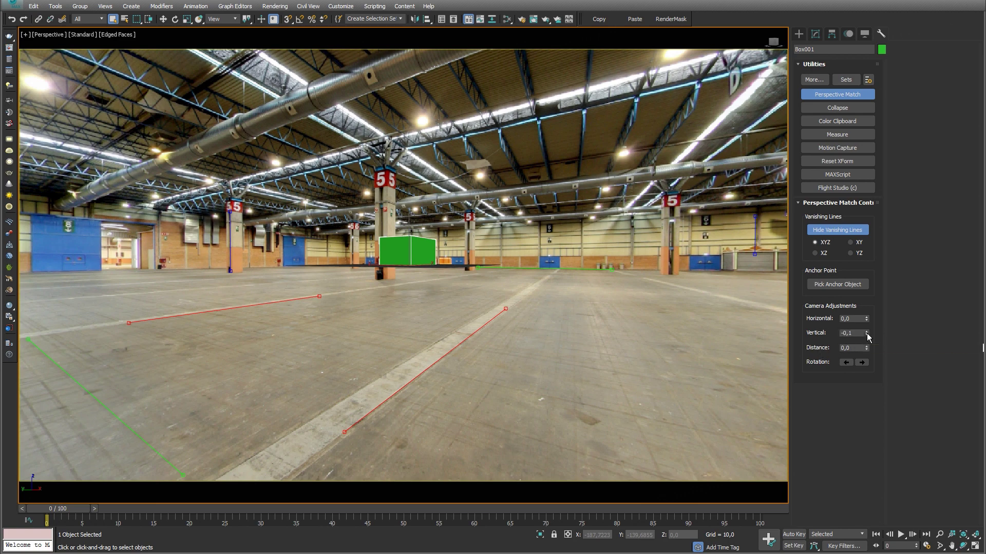
Step: Try the Vertical, Distance and Horizontal camera adjustments, resetting each back to 0
left_click_drag(866, 333, 862, 170)
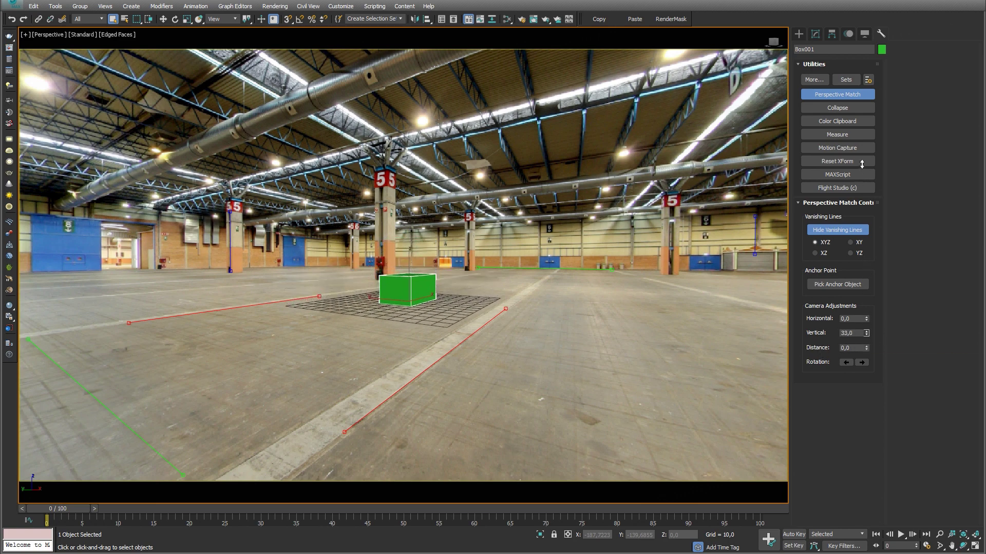
right_click(867, 333)
left_click_drag(866, 348, 868, 216)
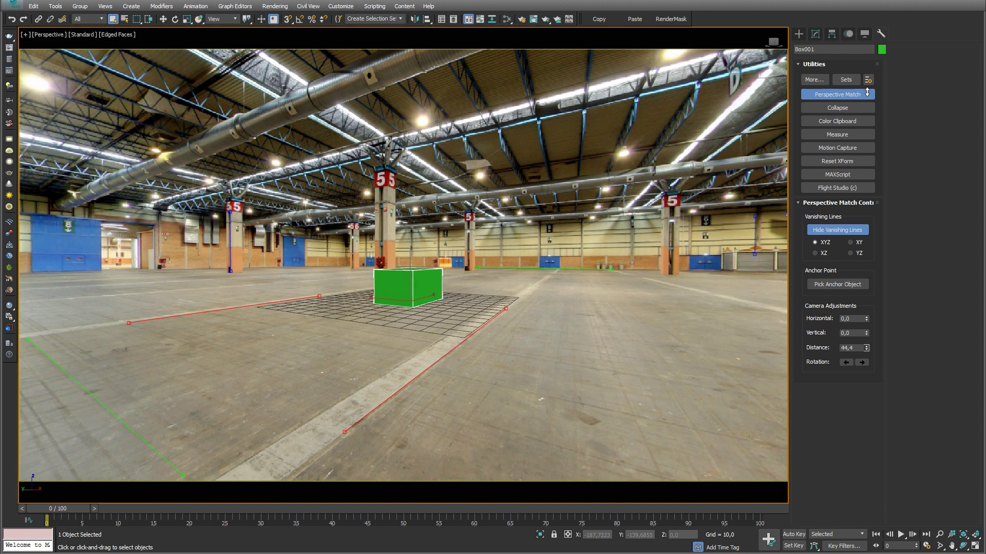
left_click_drag(892, 34, 891, 229)
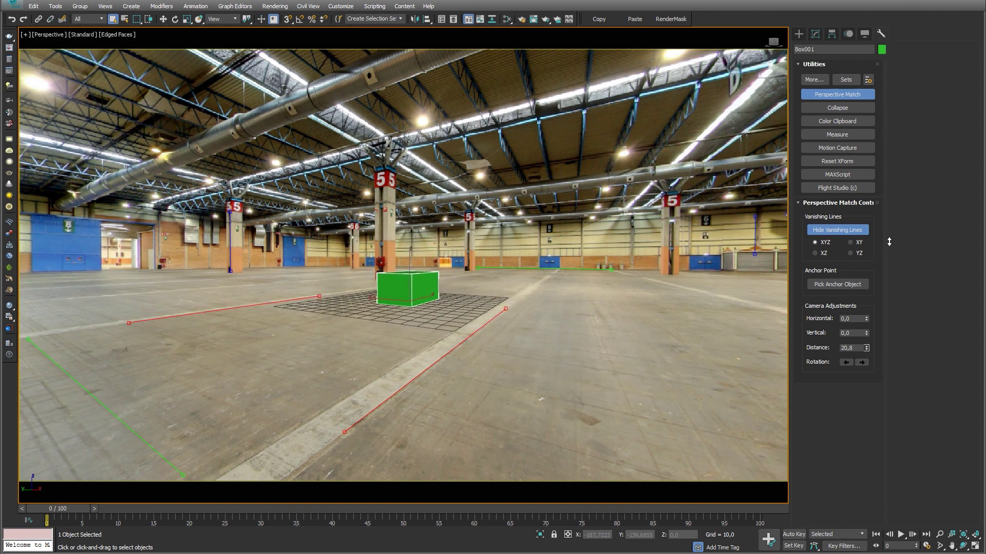
left_click_drag(892, 228, 877, 268)
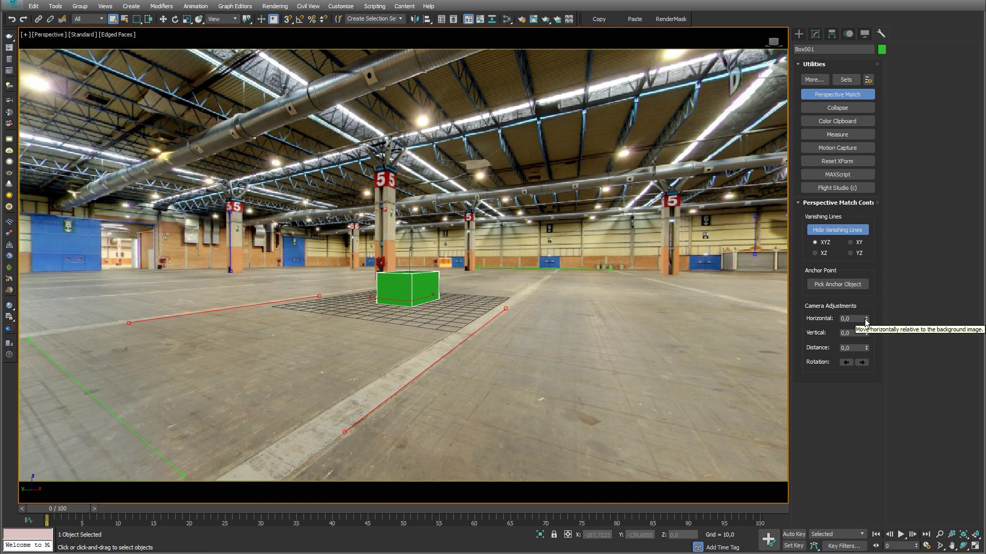
left_click_drag(866, 319, 868, 298)
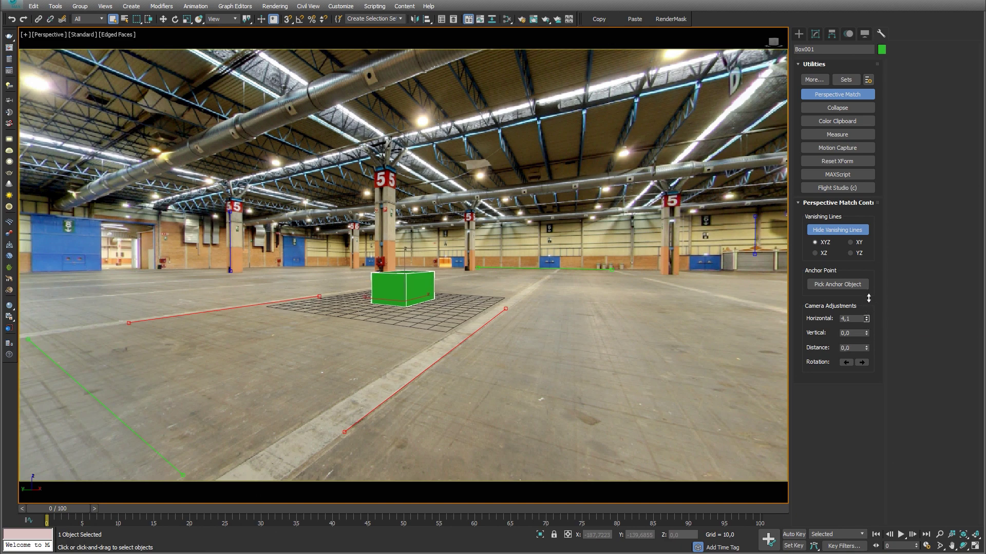
right_click(868, 298)
left_click(864, 332)
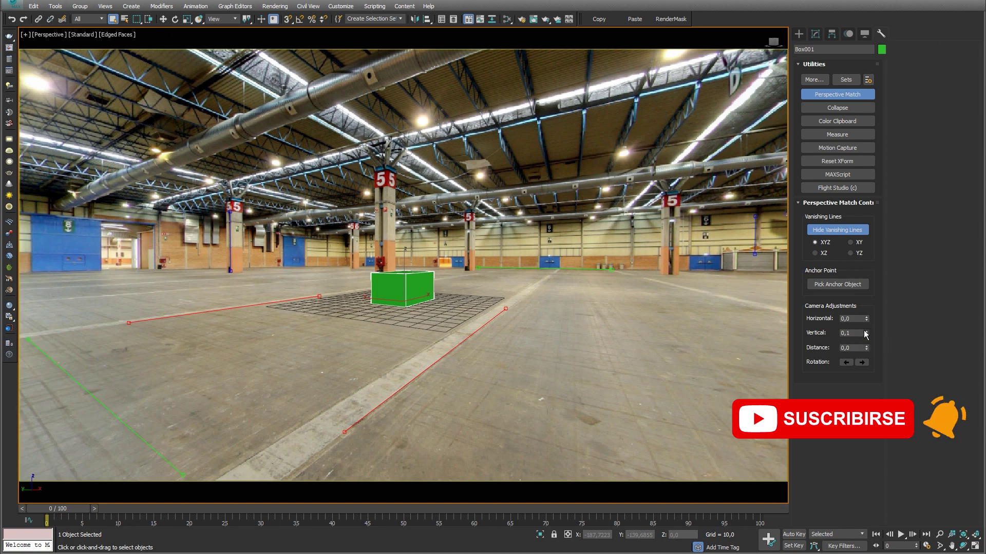
right_click(866, 334)
left_click_drag(866, 348, 881, 291)
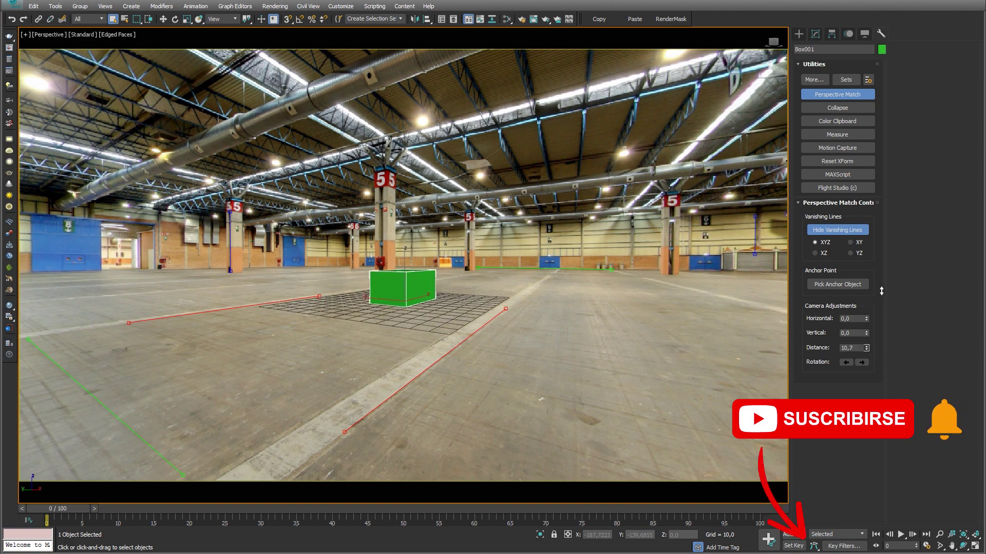
right_click(866, 348)
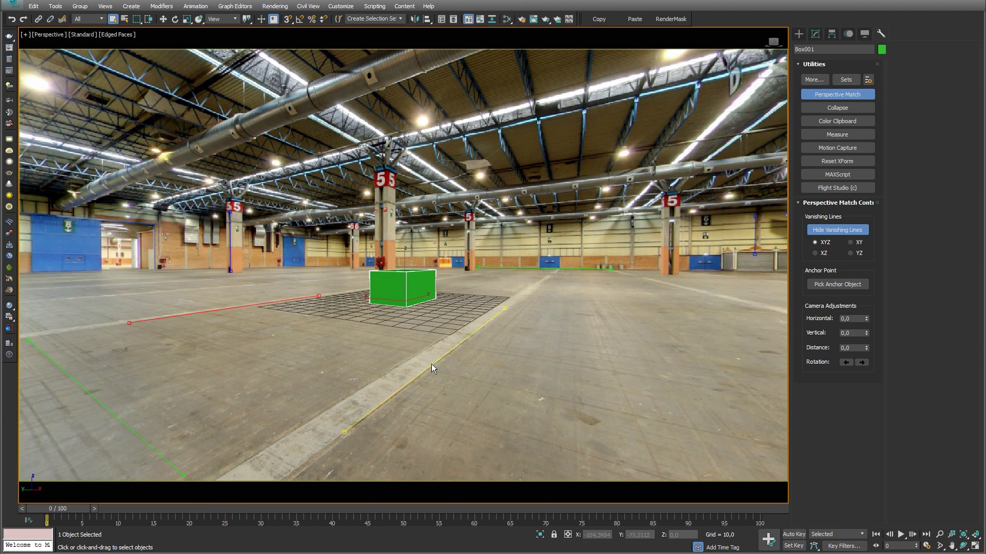
Step: Redraw the left and right floor vanishing lines along the floor markings beside the grid
mouse_move(431, 365)
left_mouse_down()
mouse_move(286, 338)
mouse_move(220, 294)
mouse_move(404, 364)
mouse_move(415, 378)
left_mouse_up()
left_click_drag(270, 290, 257, 304)
mouse_move(422, 347)
left_mouse_down()
mouse_move(426, 365)
mouse_move(687, 380)
mouse_move(742, 302)
left_mouse_up()
mouse_move(202, 312)
left_mouse_down()
mouse_move(174, 278)
mouse_move(128, 272)
mouse_move(118, 223)
mouse_move(141, 272)
mouse_move(177, 313)
left_mouse_up()
left_click_drag(711, 304, 432, 368)
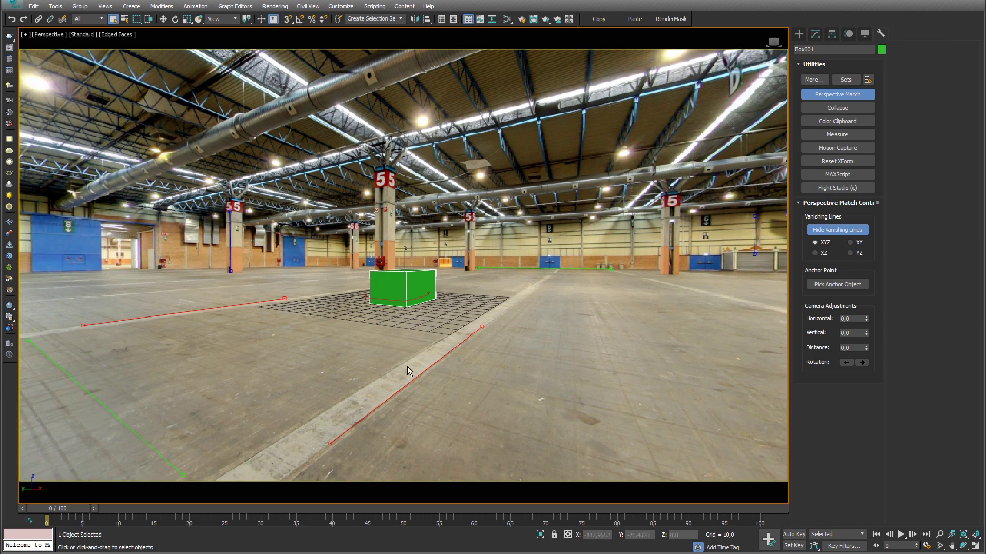
Step: Create a red sphere, Sphere001, in the Top view of the four-view layout
left_click(800, 34)
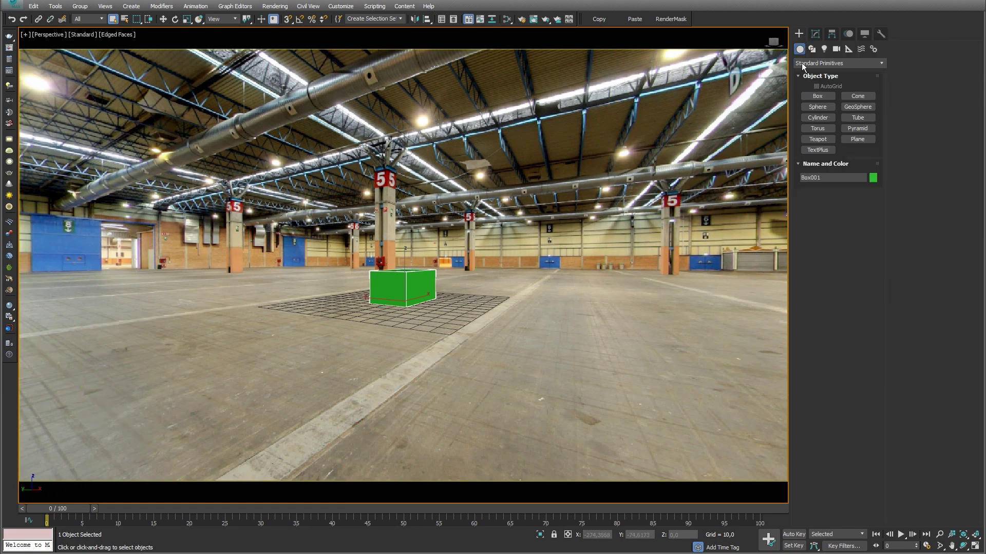
left_click(818, 107)
key("alt+w")
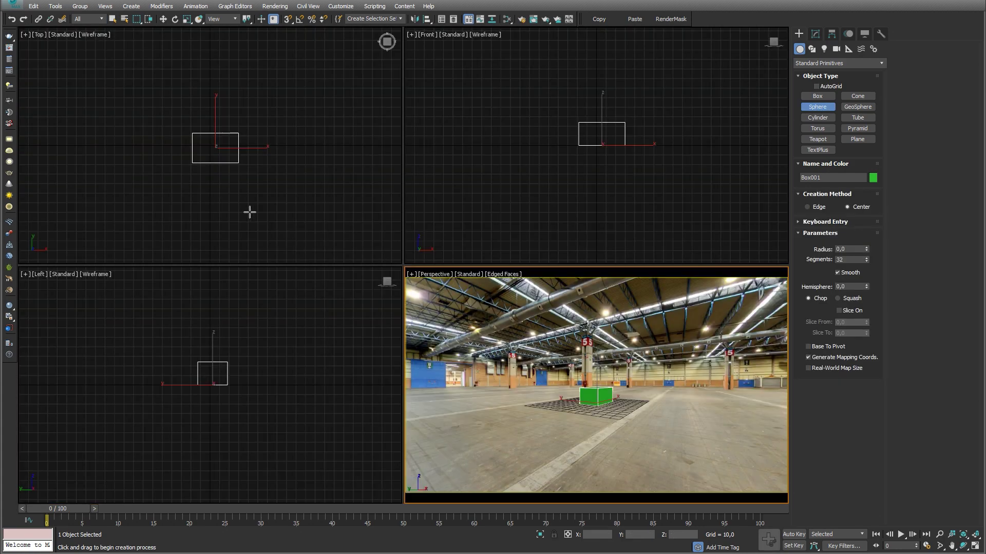
left_click_drag(186, 166, 202, 161)
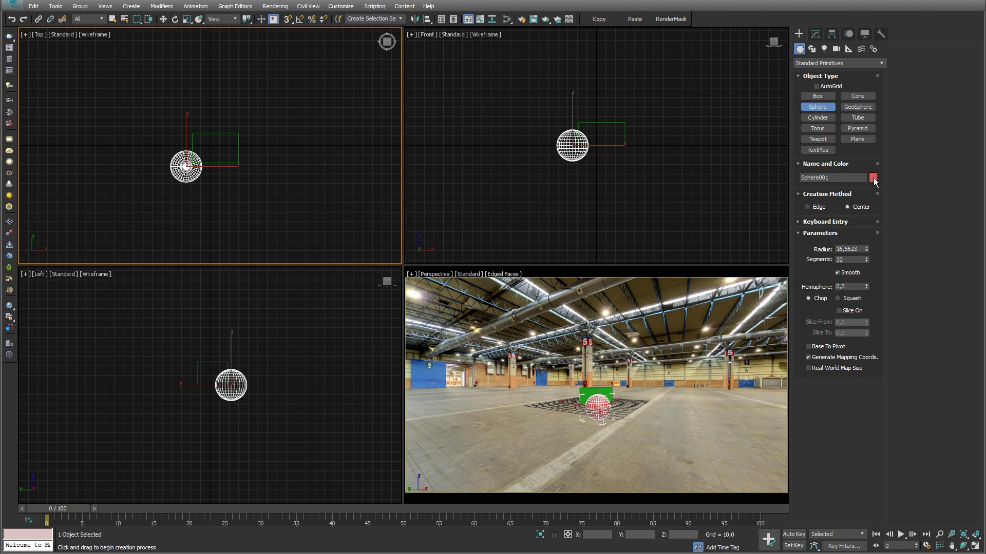
left_click(873, 177)
left_click(411, 282)
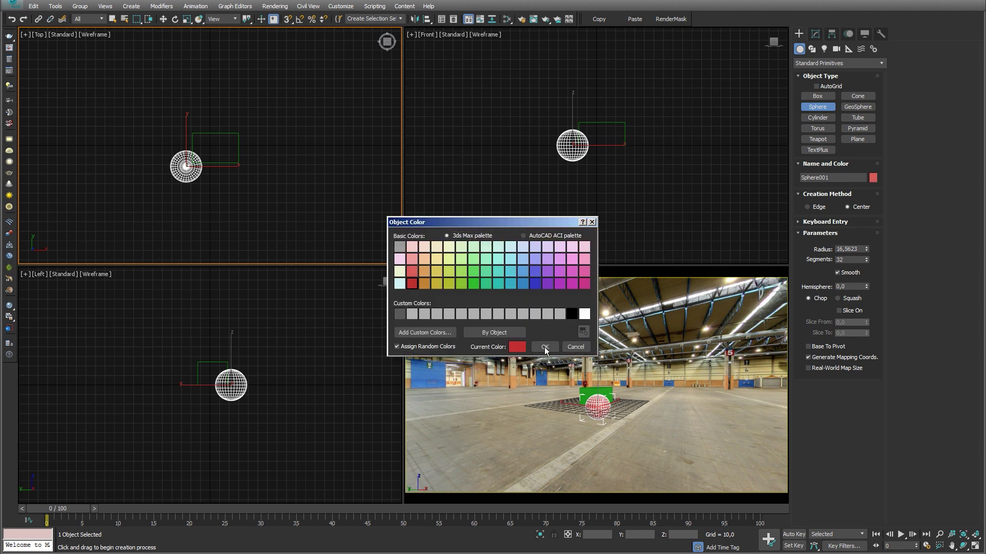
left_click(545, 345)
right_click(594, 136)
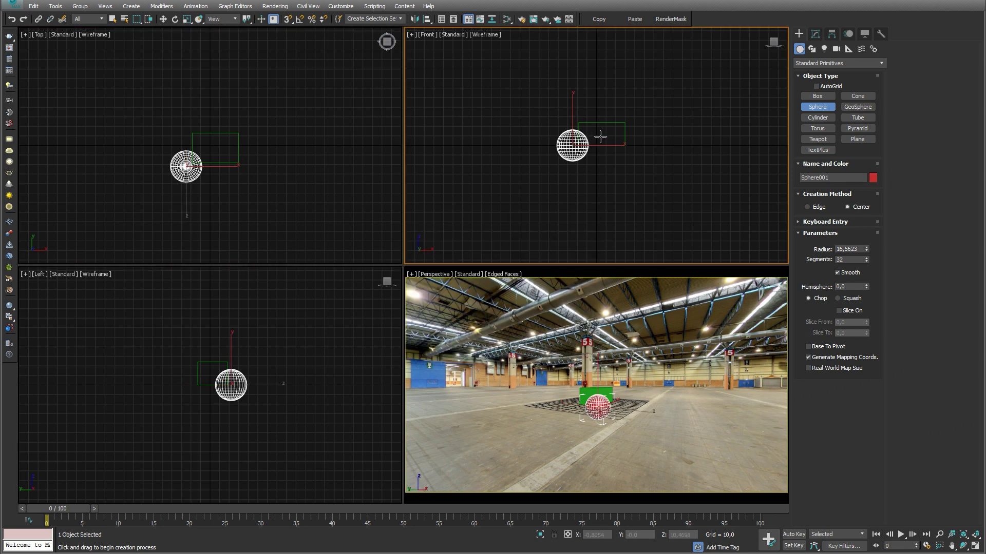
Step: Raise the sphere above the floor and maximize the Perspective view
key("w")
left_click_drag(569, 121, 569, 105)
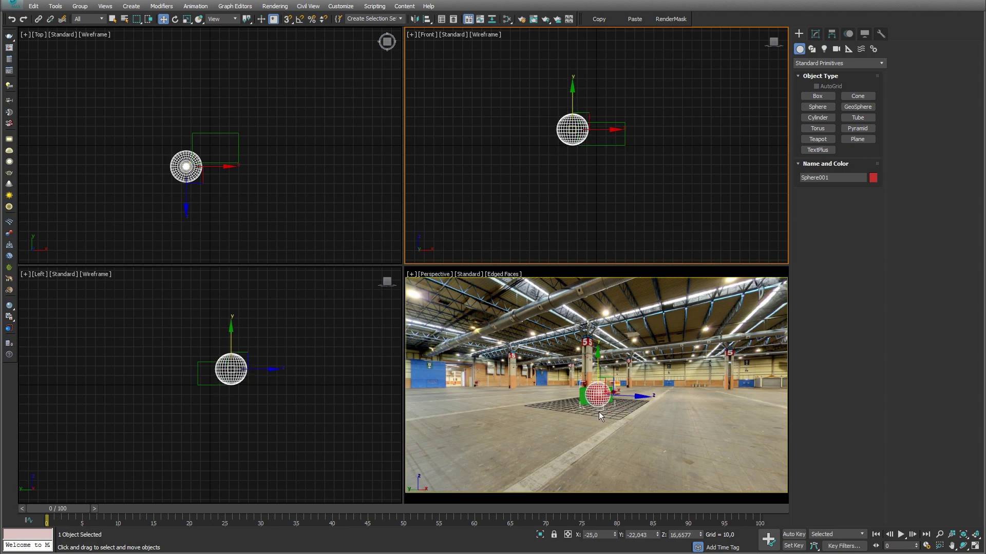
key("alt+w")
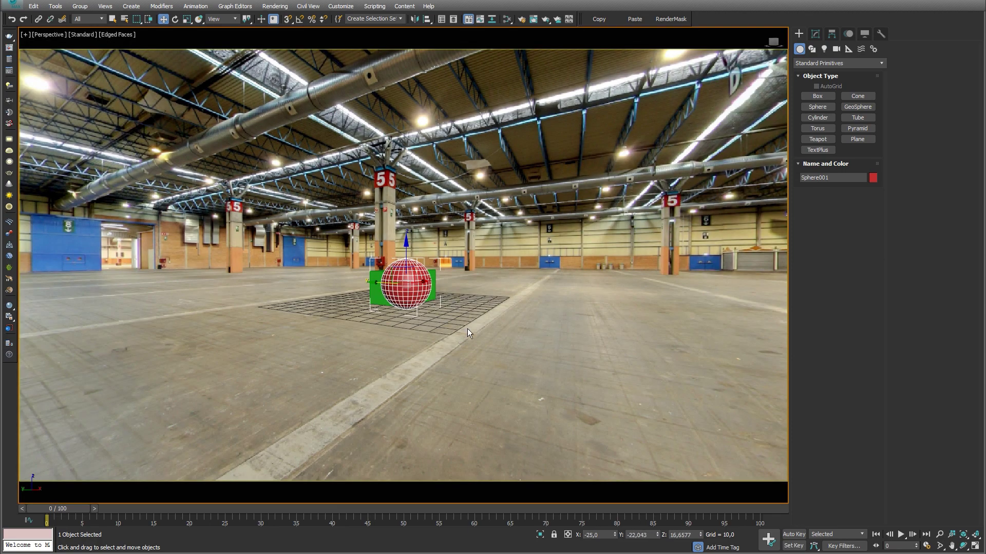
left_click(467, 329)
Step: Show Perspective Match's vanishing lines and align one with the right floor stripe
left_click(880, 34)
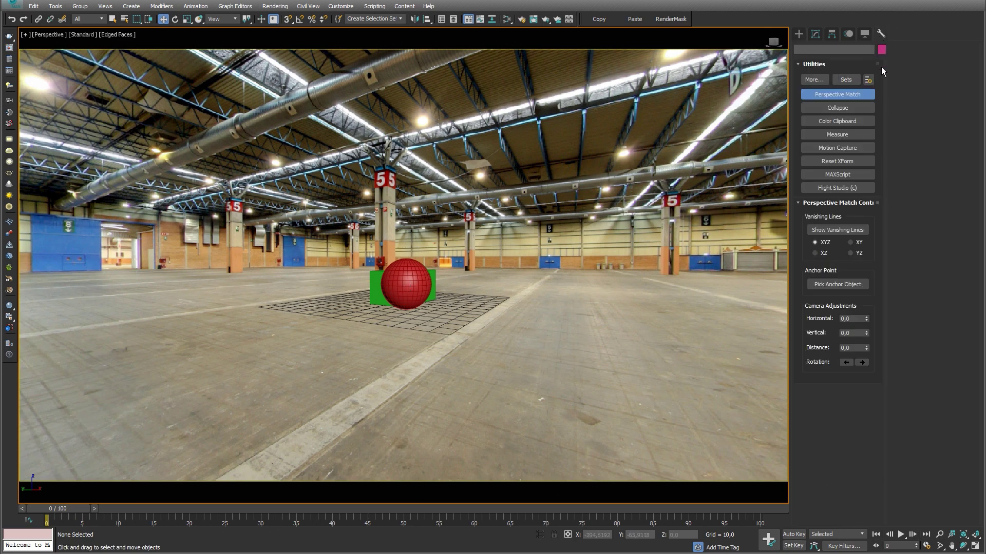
left_click(836, 231)
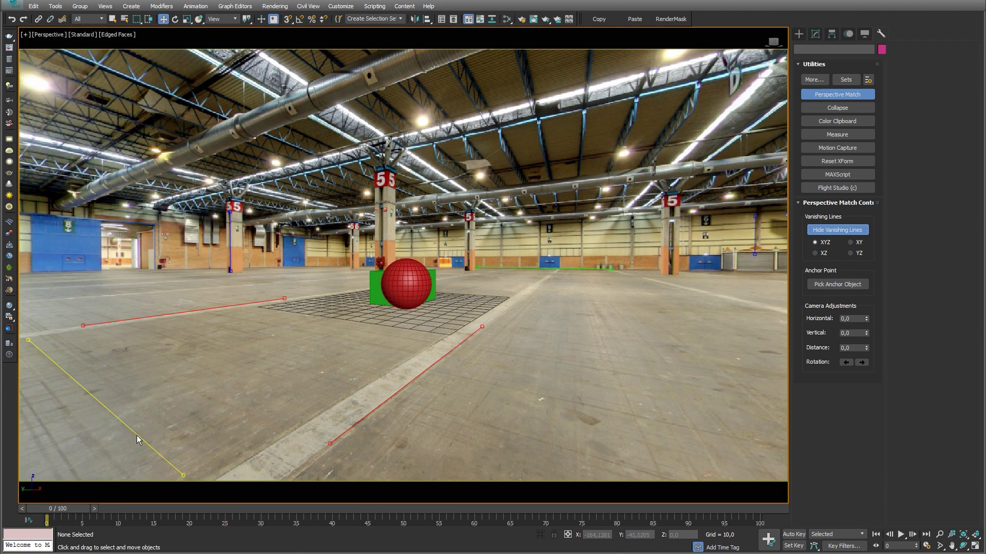
left_click_drag(137, 435, 588, 430)
left_click_drag(408, 384, 353, 359)
left_click_drag(492, 393, 385, 438)
left_click_drag(547, 500, 492, 321)
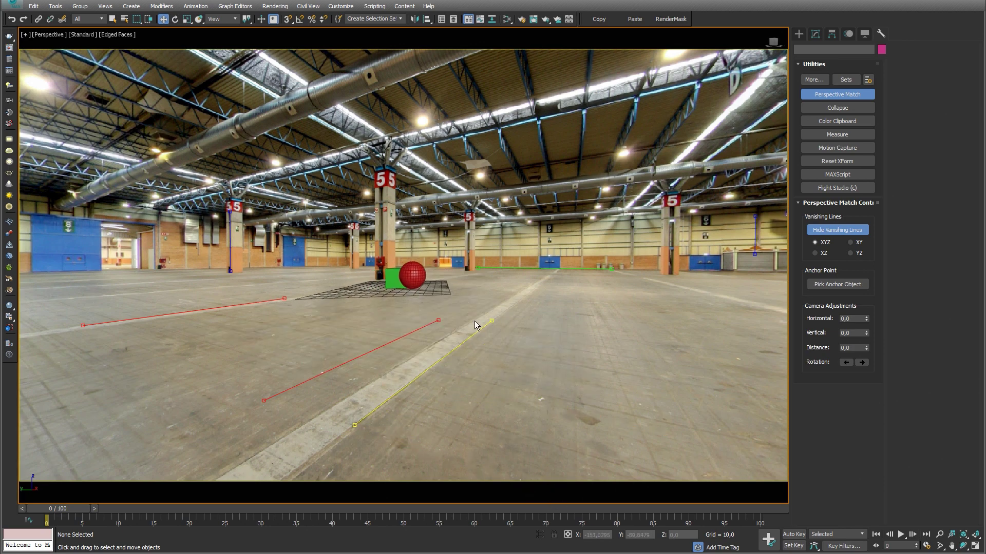
Step: Align the remaining lines with the front-left floor markings and the back wall base
left_click_drag(245, 304, 318, 330)
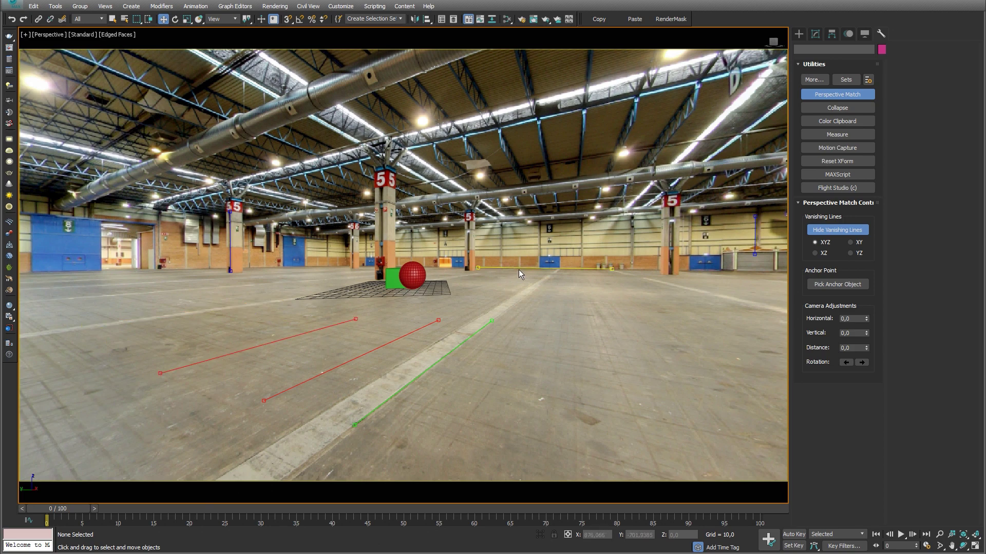
left_click_drag(518, 268, 129, 324)
left_click_drag(223, 313, 227, 309)
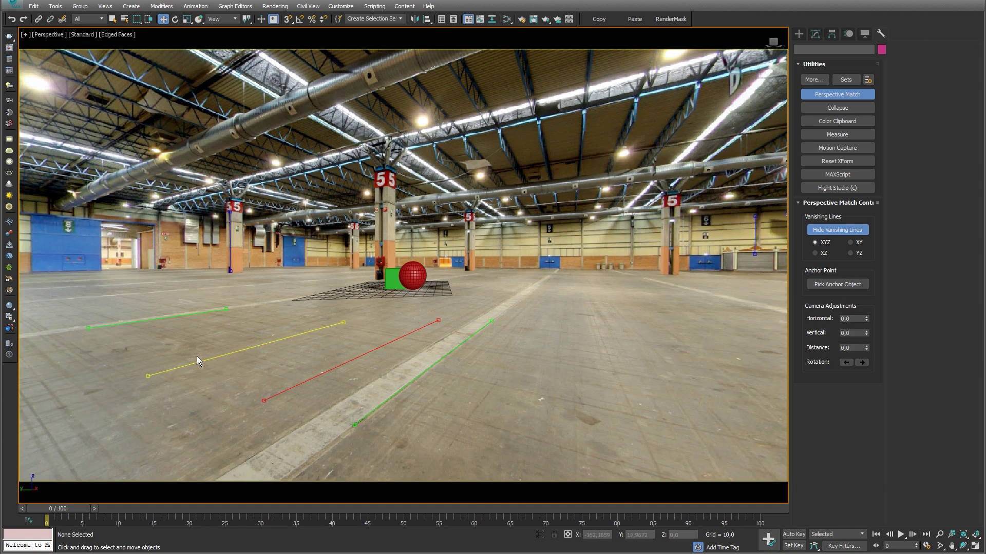
left_click_drag(196, 359, 108, 338)
left_click_drag(233, 313, 147, 443)
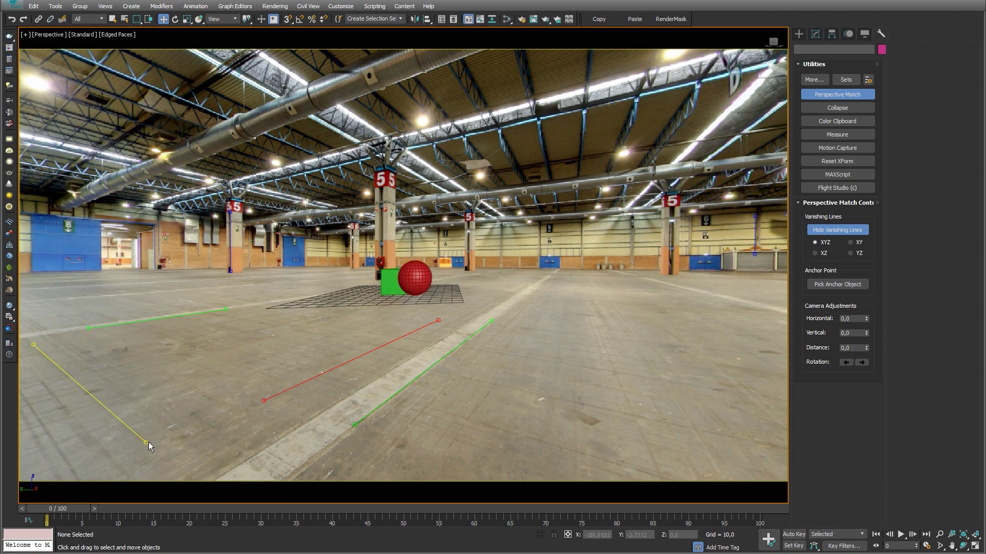
left_click_drag(306, 382, 521, 247)
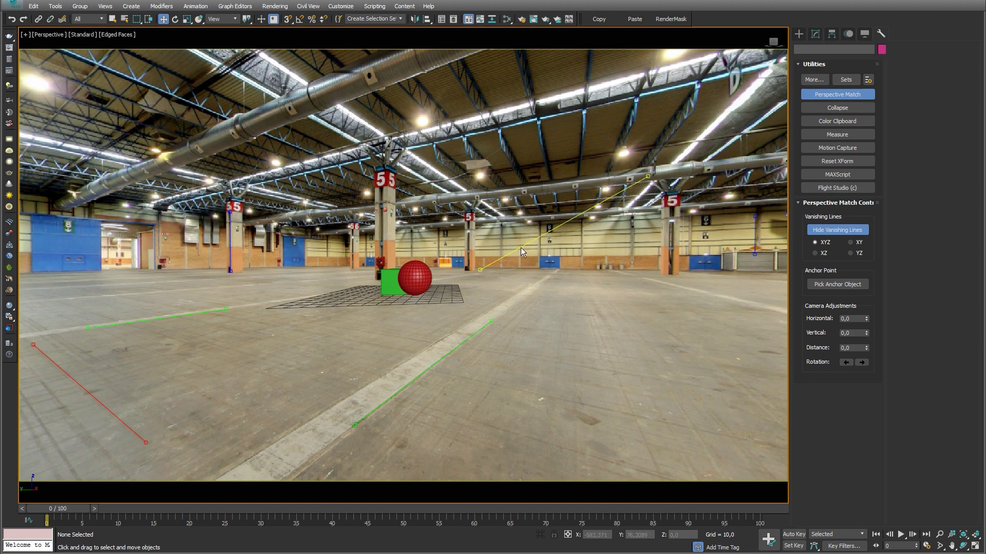
left_click_drag(647, 176, 628, 270)
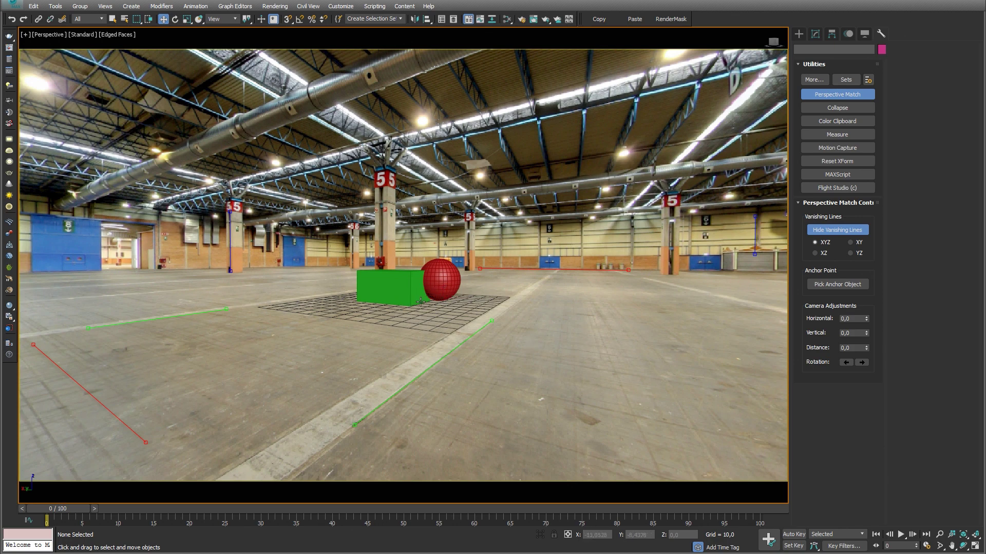
Step: Rotate the matched perspective around the anchor until the red sphere sits before the green box, then restore four viewports
left_click(862, 363)
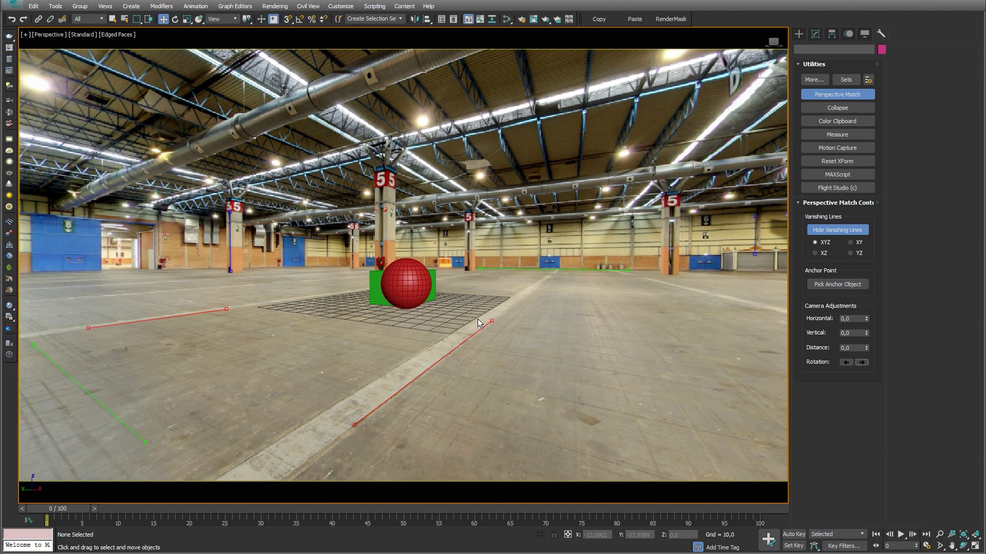
left_click(864, 363)
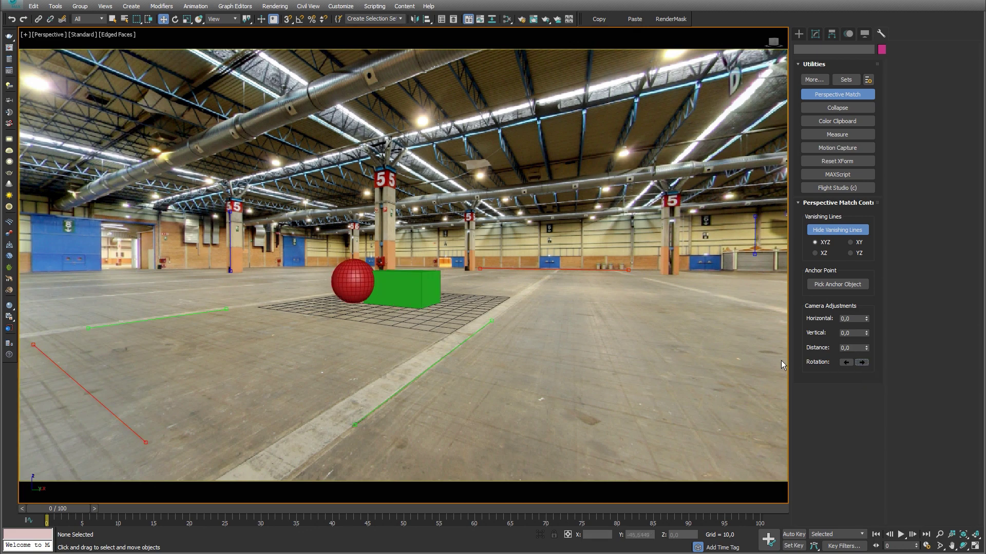
left_click(860, 362)
left_click(861, 363)
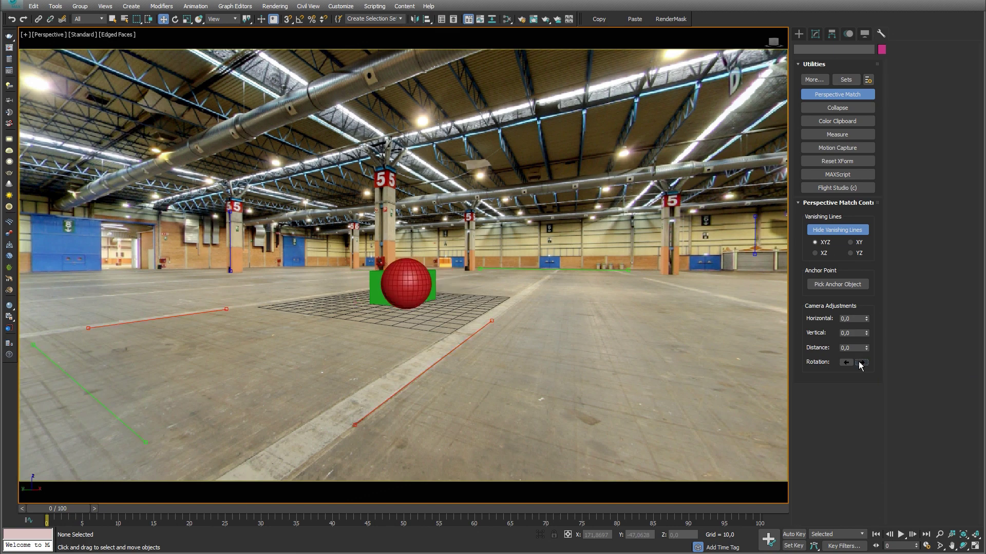
left_click(861, 363)
left_click(862, 363)
key("q")
key("alt+w")
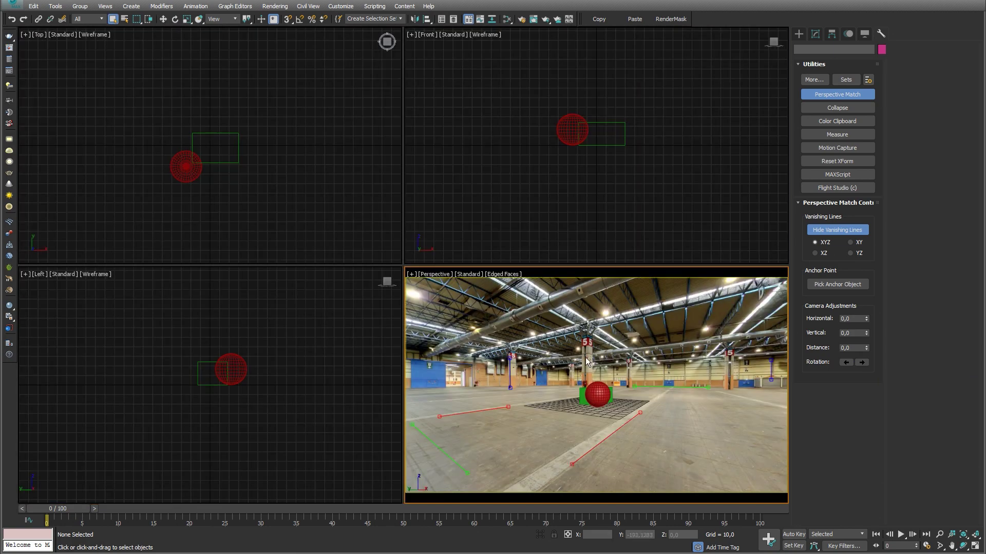
left_click(131, 6)
mouse_move(149, 140)
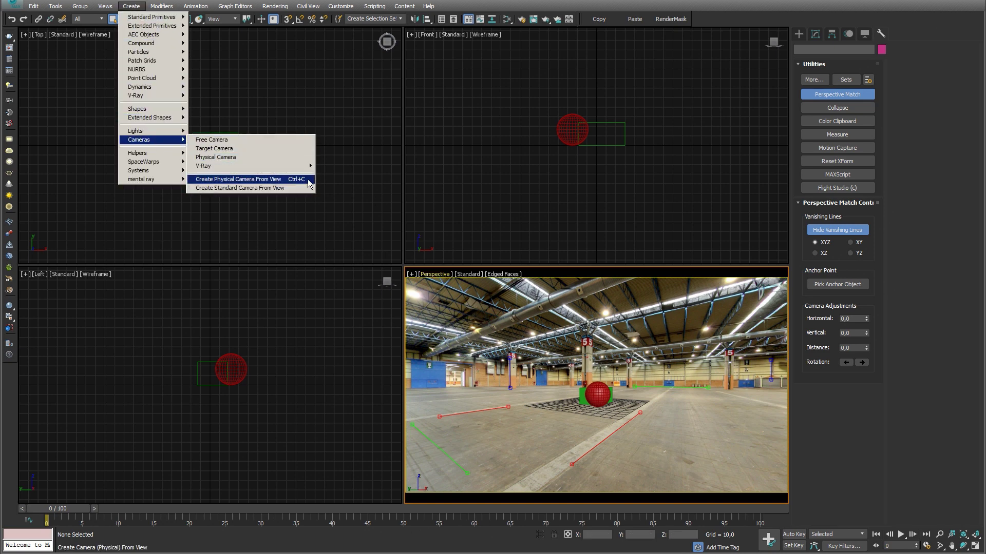
left_click(308, 184)
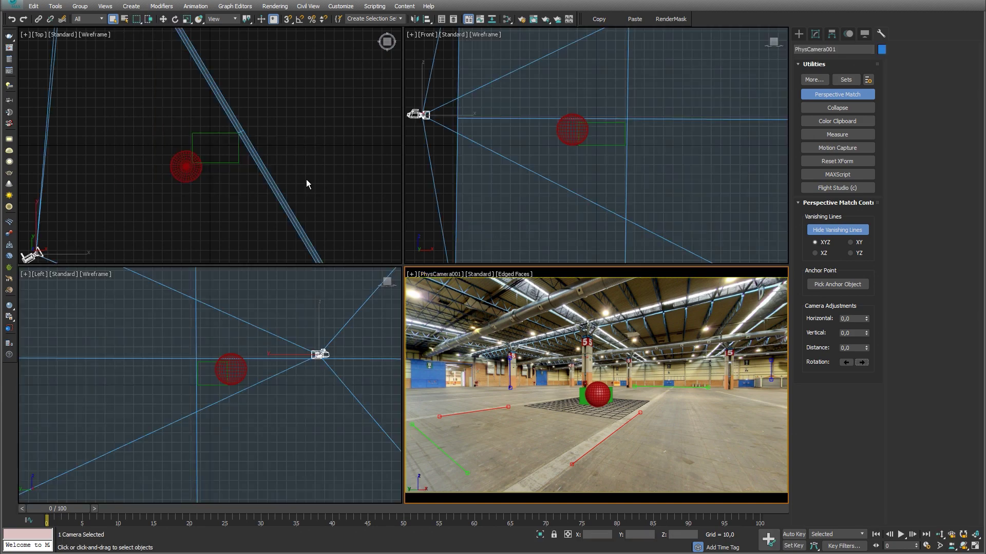
scroll(282, 175, "down", 3)
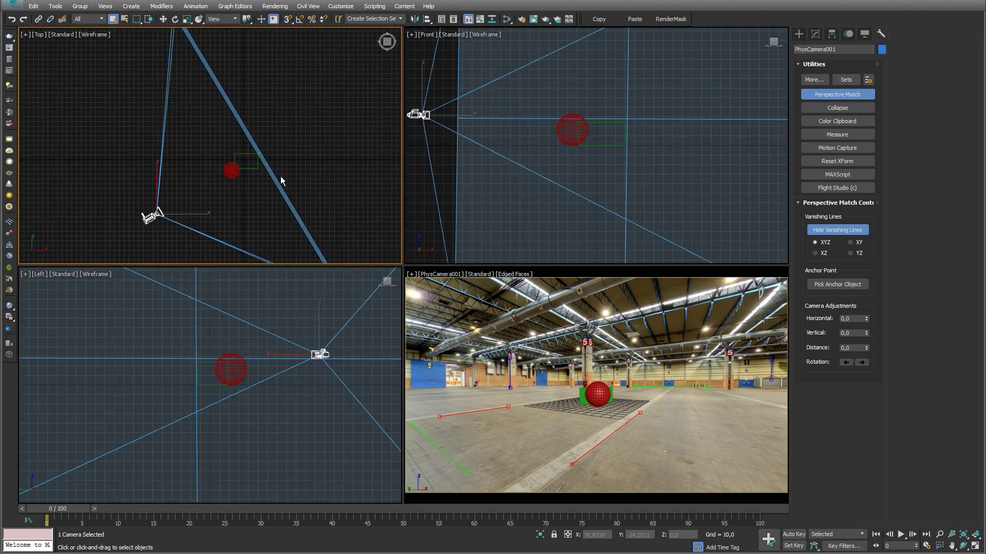
scroll(282, 174, "down", 2)
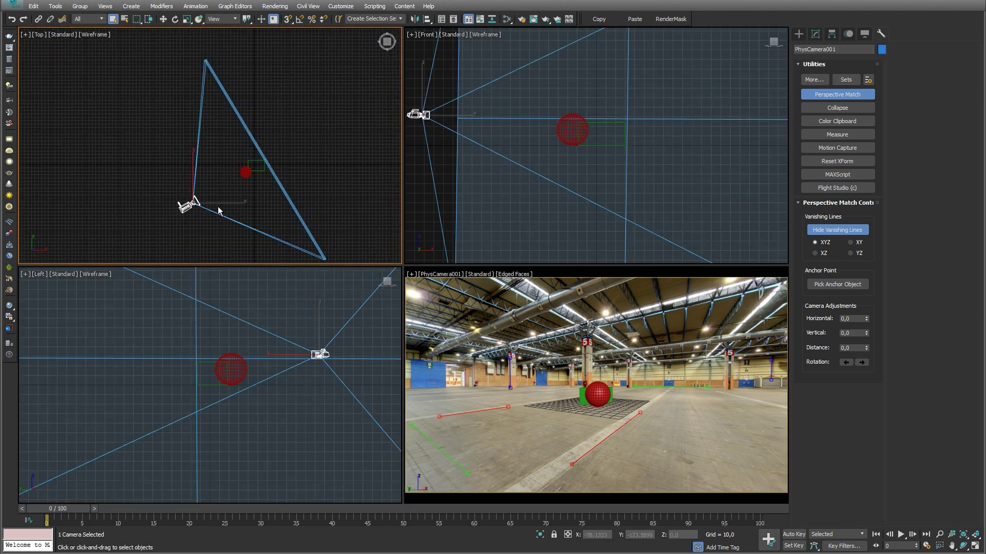
right_click(729, 399)
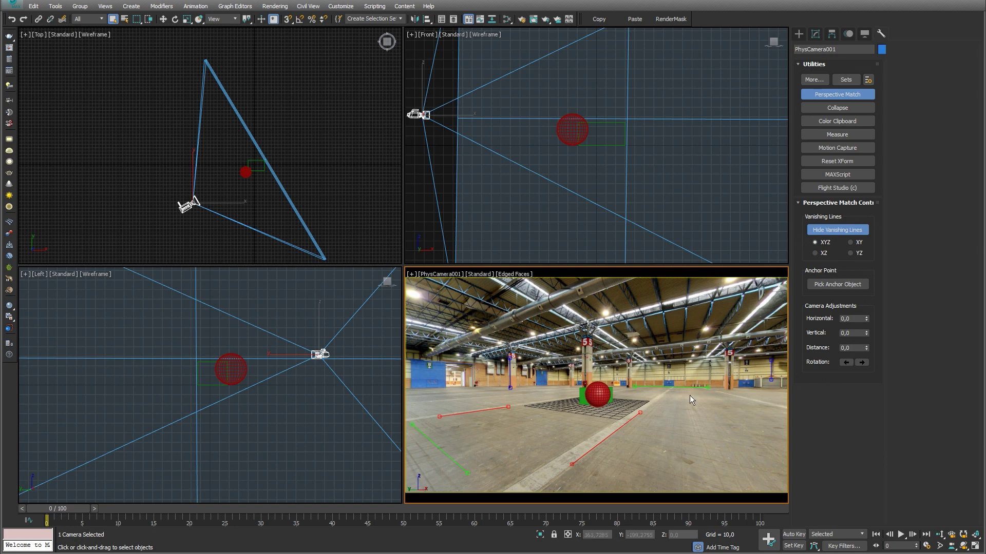
left_click(863, 363)
left_click(862, 362)
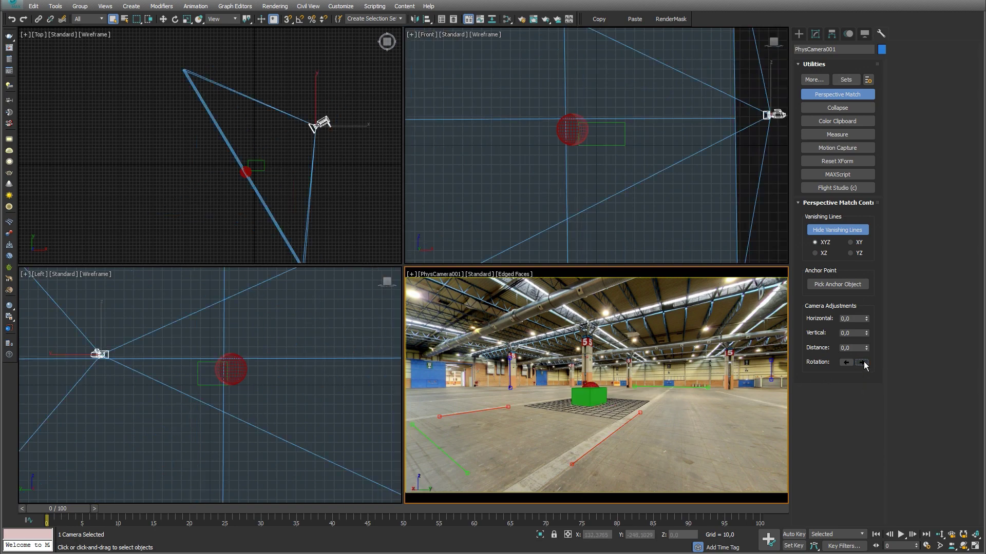
left_click(862, 362)
left_click(863, 363)
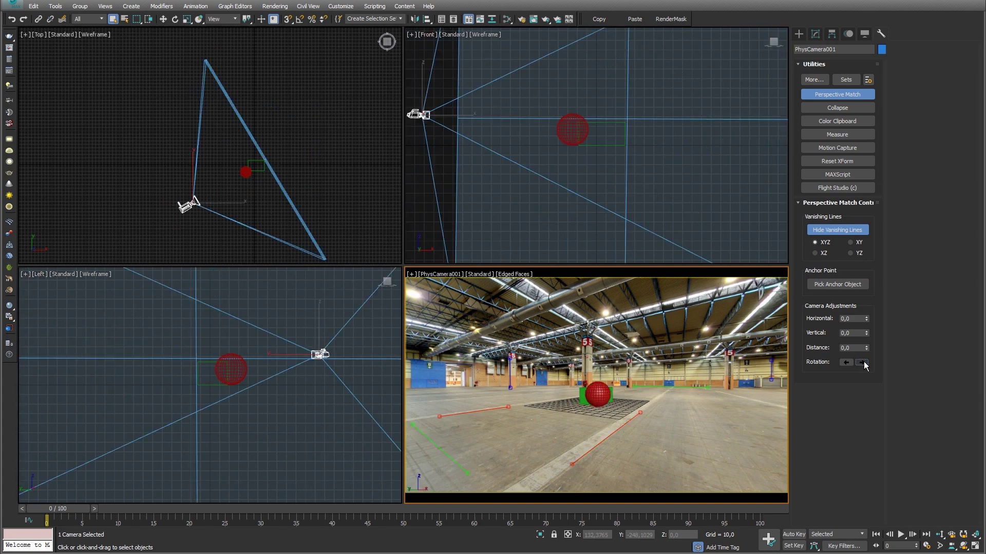
key("Delete")
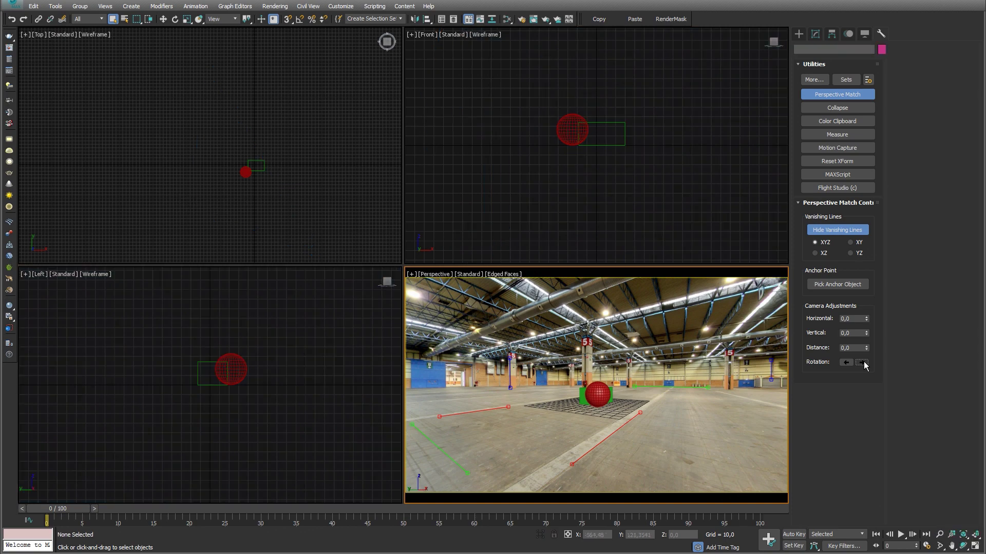
Step: Set interior_02.jpg as the Perspective viewport background and maximize that view
left_click(505, 275)
mouse_move(540, 384)
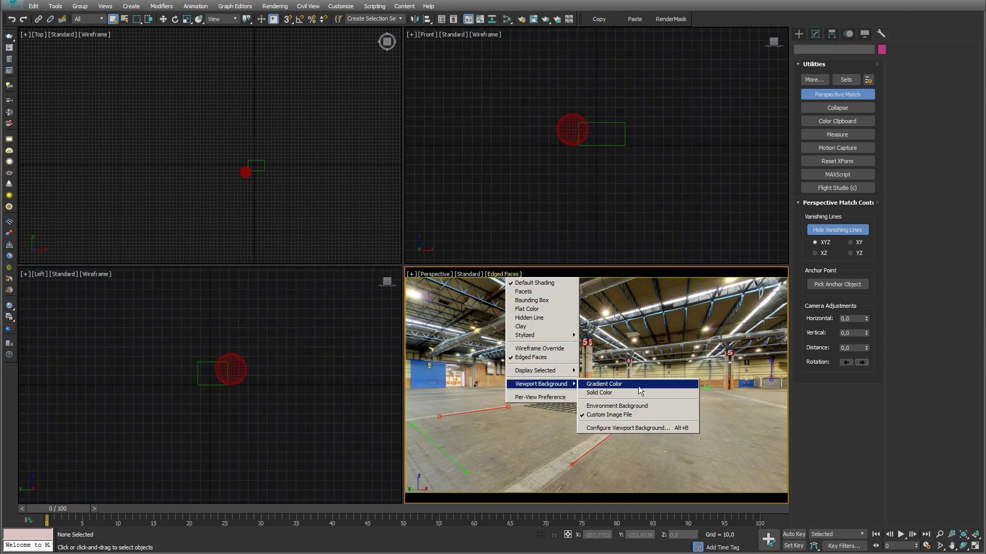
left_click(640, 429)
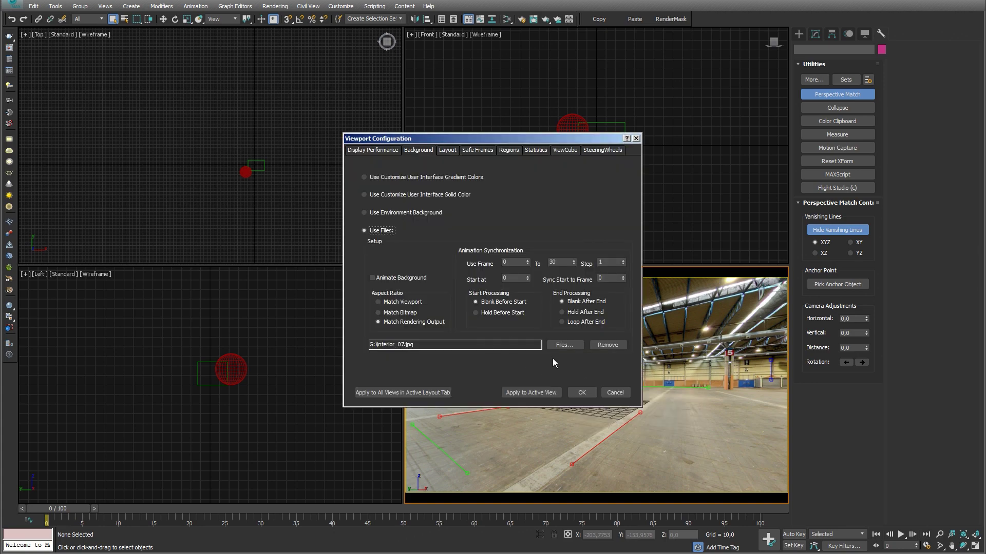
left_click(562, 344)
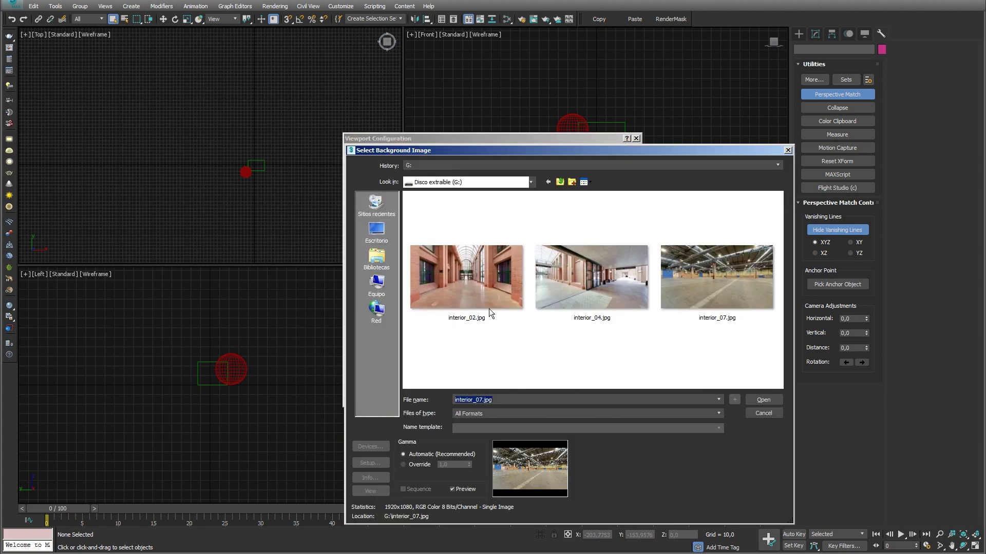
left_click(487, 286)
left_click(768, 399)
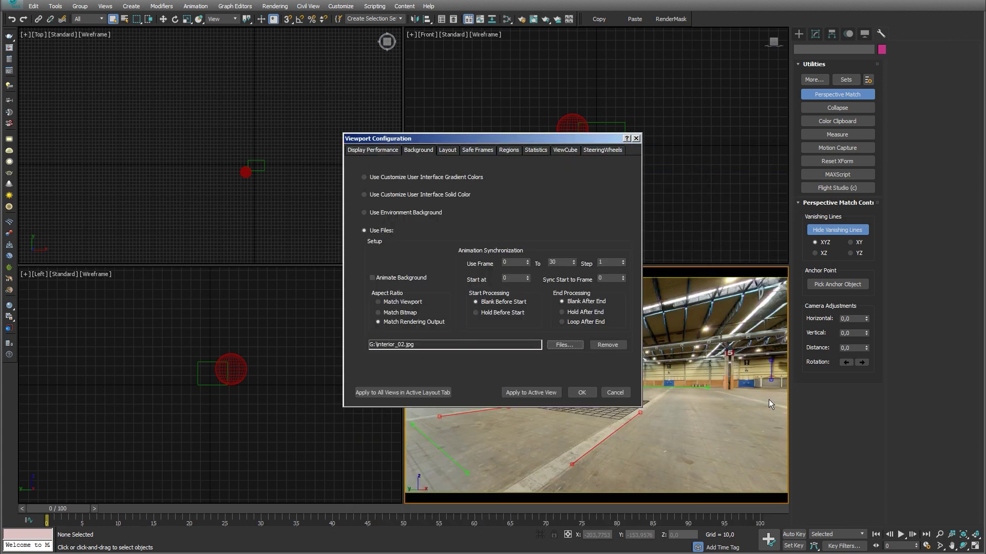
left_click(550, 393)
left_click(587, 390)
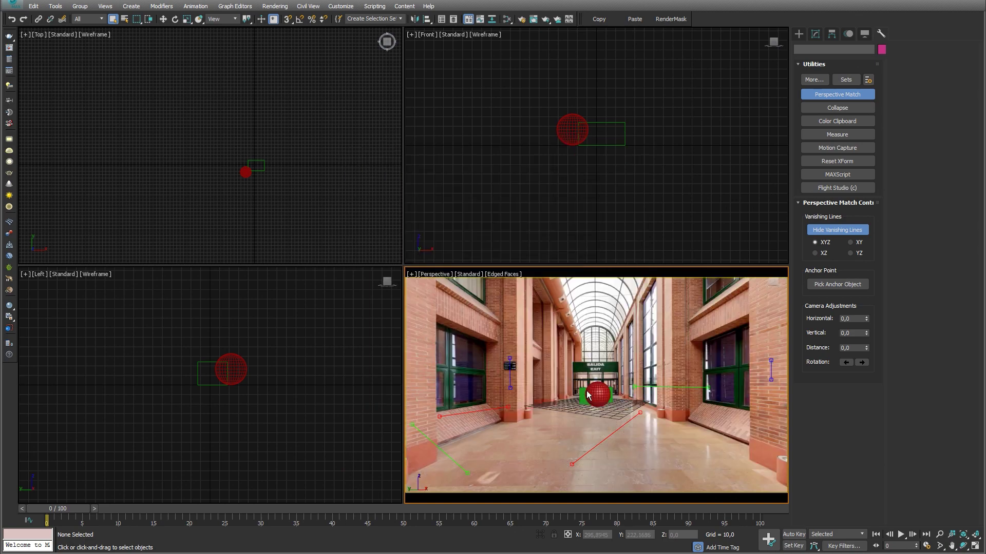
key("alt+w")
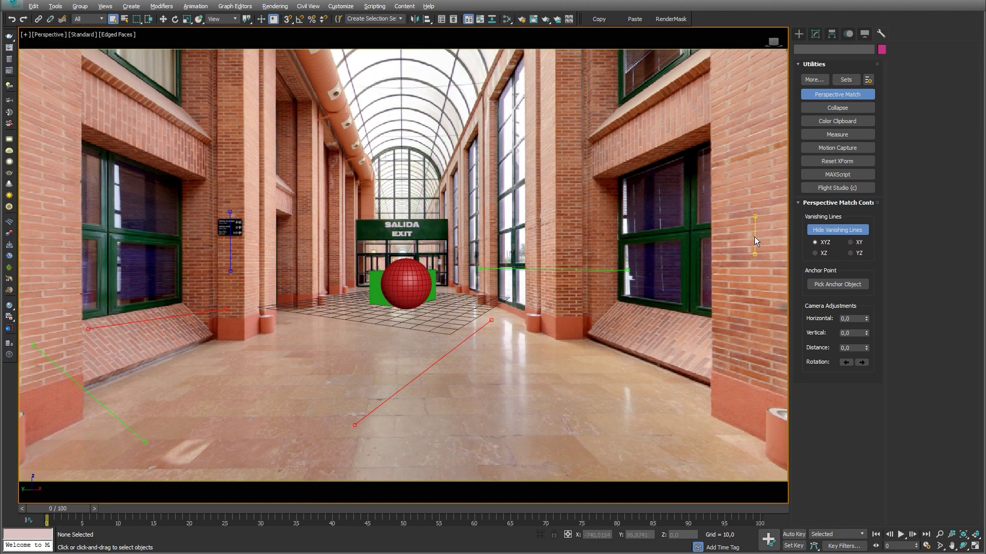
Step: Place the two vertical vanishing lines along the right pillar and onto the corridor floor
left_click_drag(753, 236, 557, 341)
mouse_move(232, 248)
left_mouse_down()
mouse_move(472, 393)
mouse_move(485, 368)
mouse_move(509, 369)
left_mouse_up()
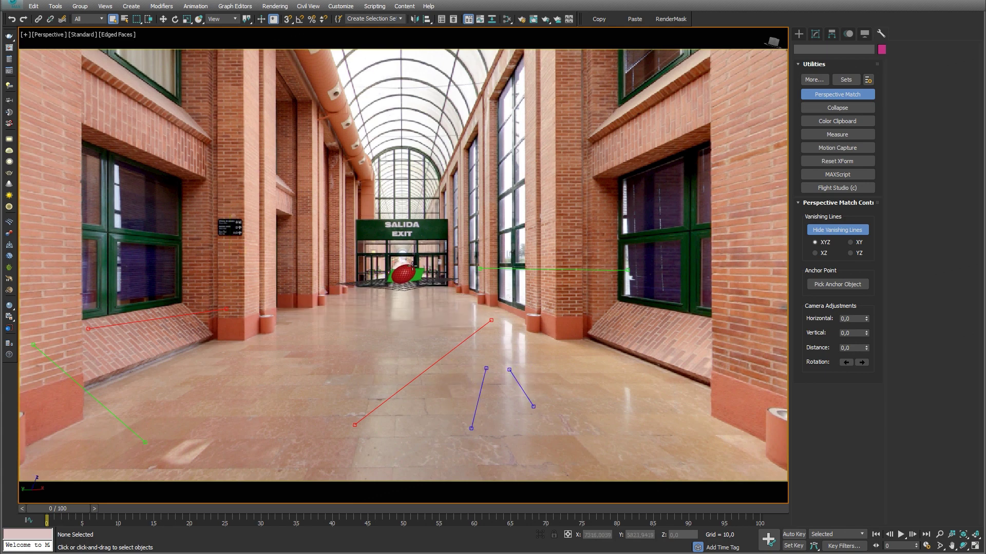
Step: Align the XY vanishing lines with the corridor's floor edges and wall bases
left_click(851, 243)
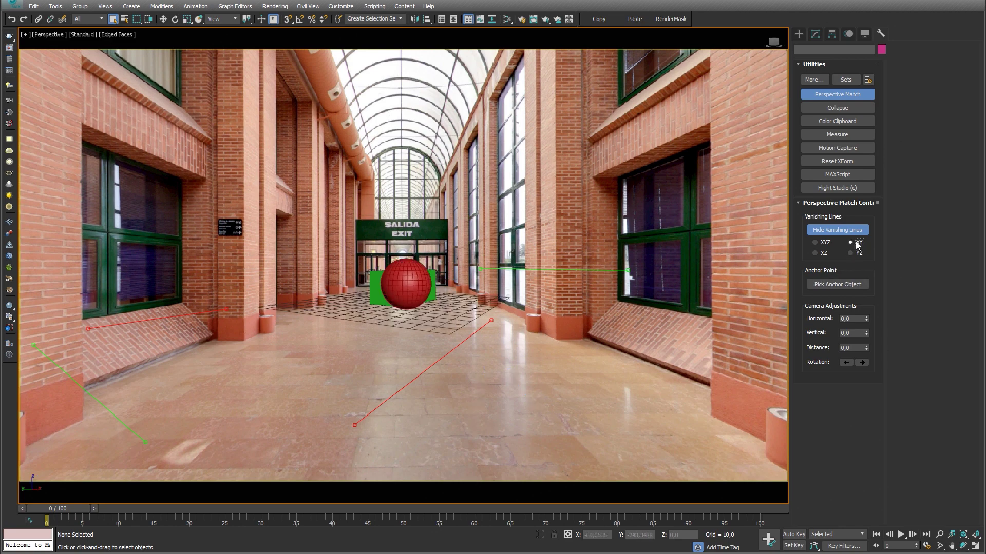
left_click_drag(397, 389, 341, 414)
left_click_drag(414, 383, 464, 466)
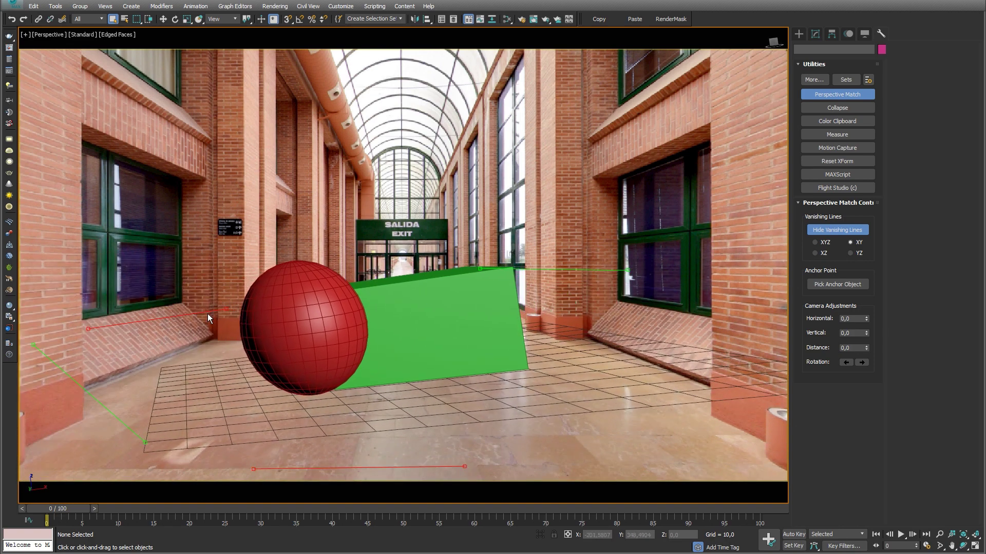
mouse_move(201, 313)
left_mouse_down()
mouse_move(522, 219)
mouse_move(463, 239)
mouse_move(434, 288)
mouse_move(452, 288)
left_mouse_up()
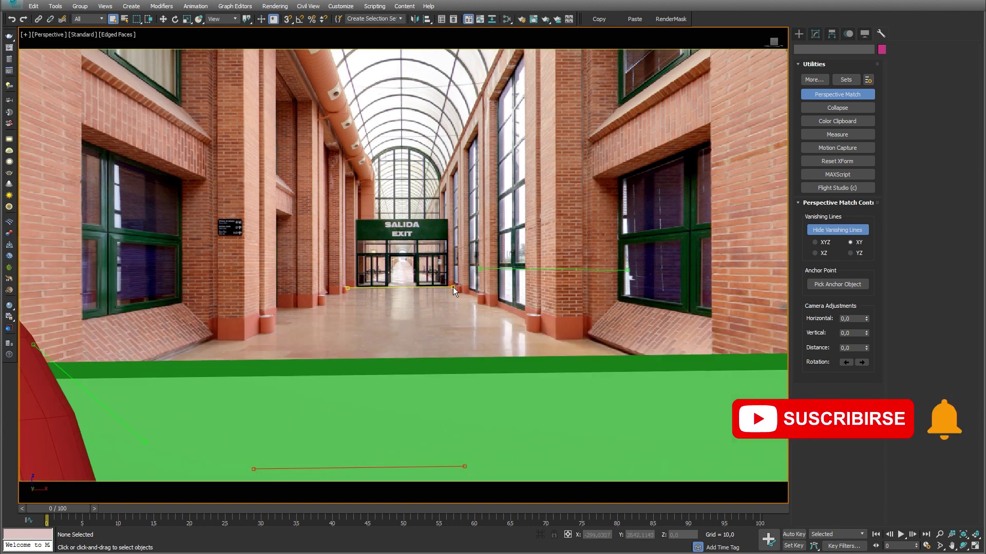
left_click_drag(533, 270, 534, 303)
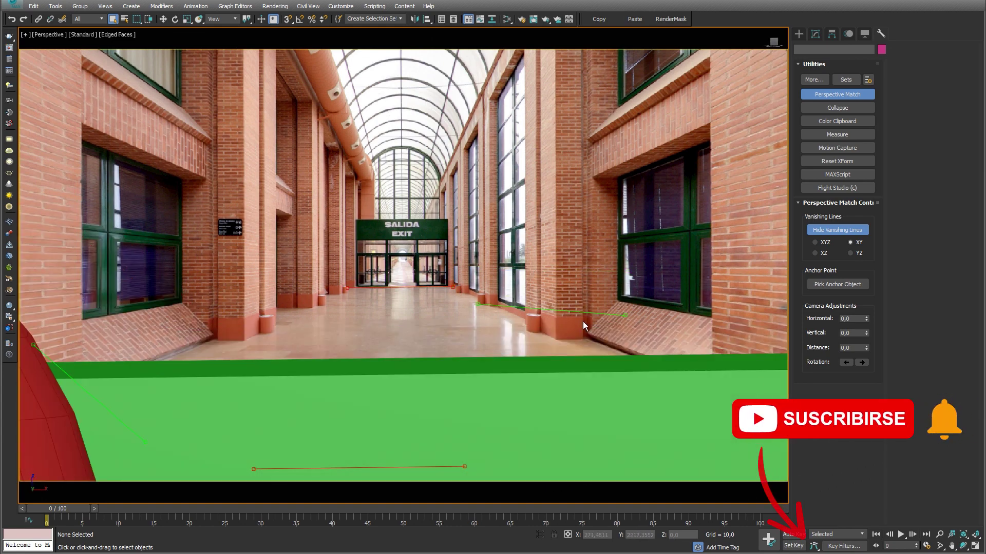
left_click_drag(626, 306, 723, 416)
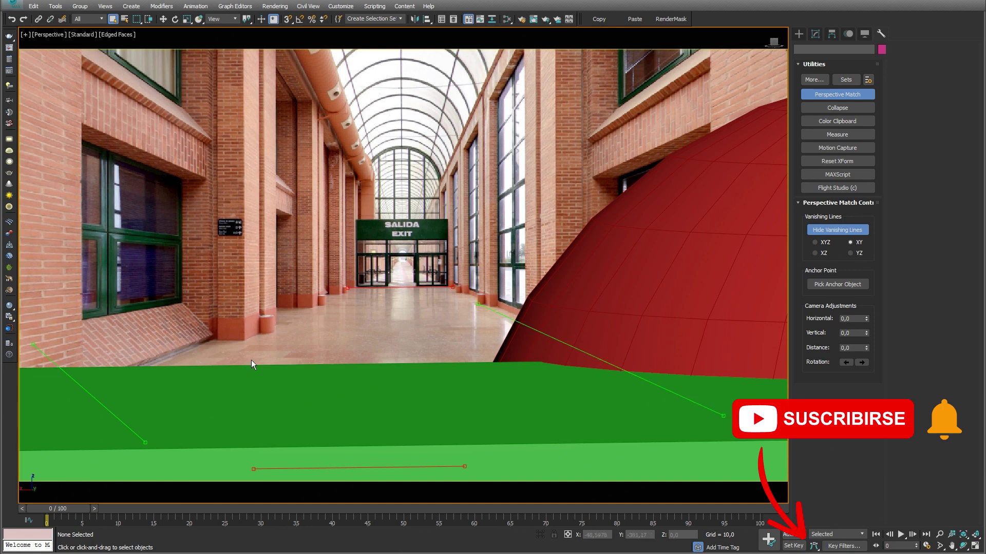
left_click_drag(146, 442, 323, 305)
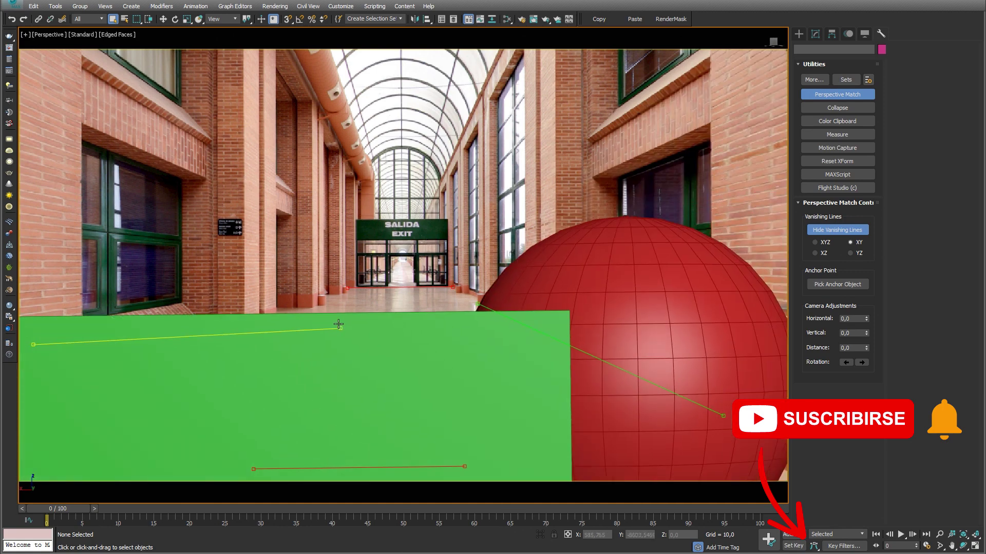
mouse_move(33, 344)
left_mouse_down()
mouse_move(58, 432)
mouse_move(42, 441)
left_mouse_up()
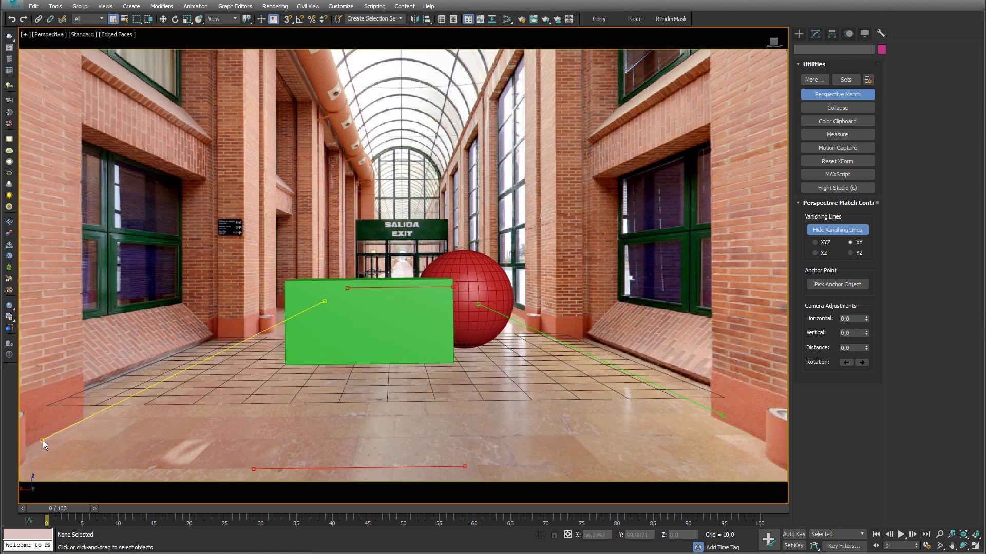
left_click_drag(713, 410, 748, 433)
left_click_drag(513, 321, 517, 321)
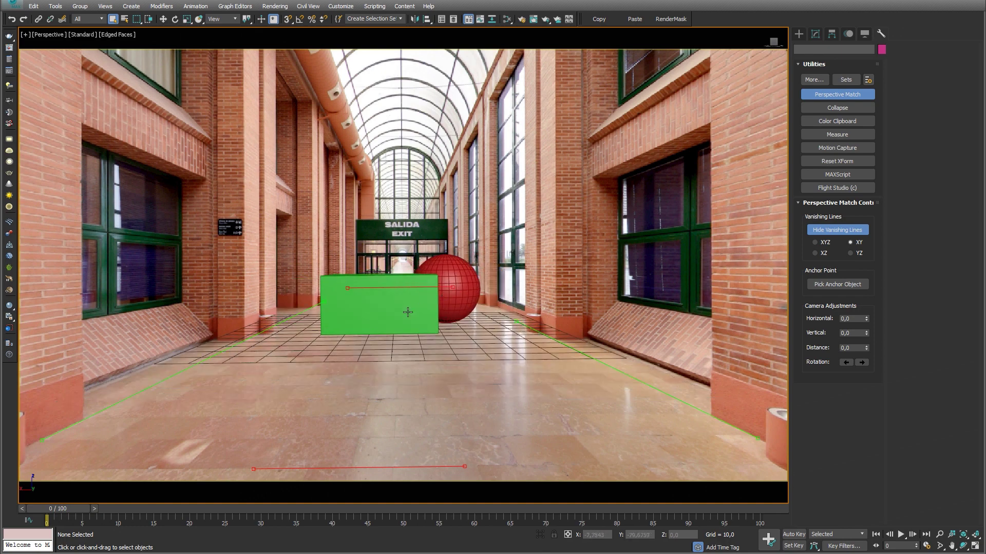
Step: Make the green box see-through and reposition it on the floor at the corridor centre
left_click(391, 312)
key("w")
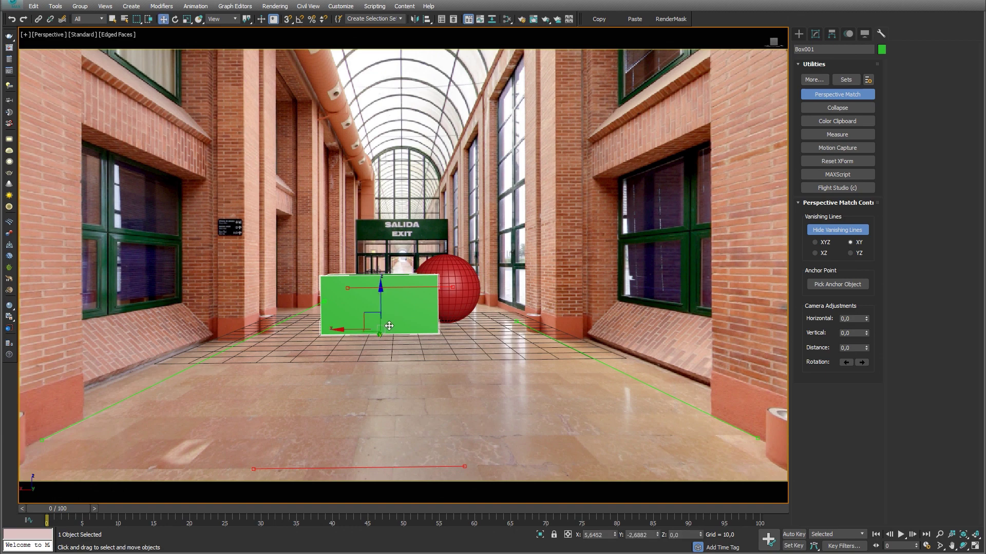
key("alt+x")
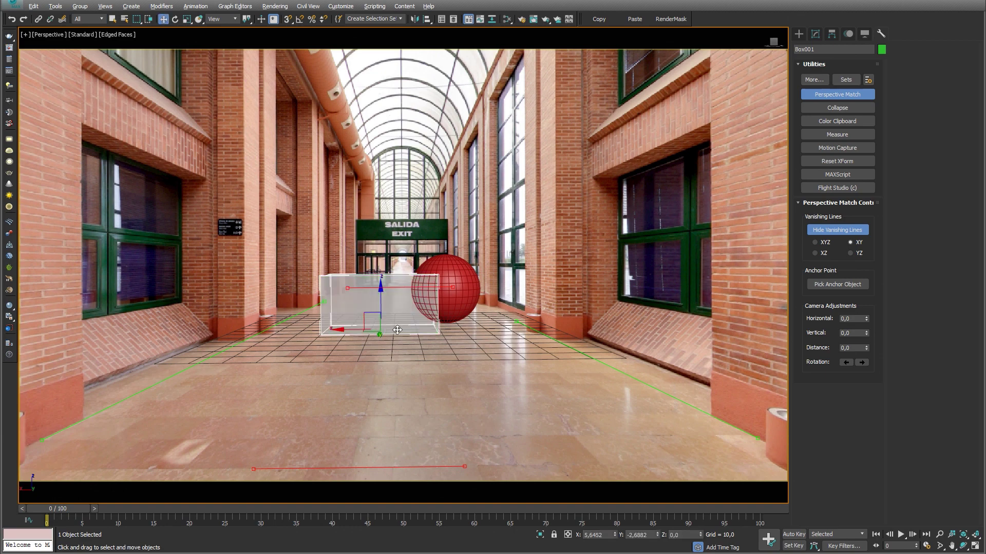
left_click_drag(354, 332, 281, 339)
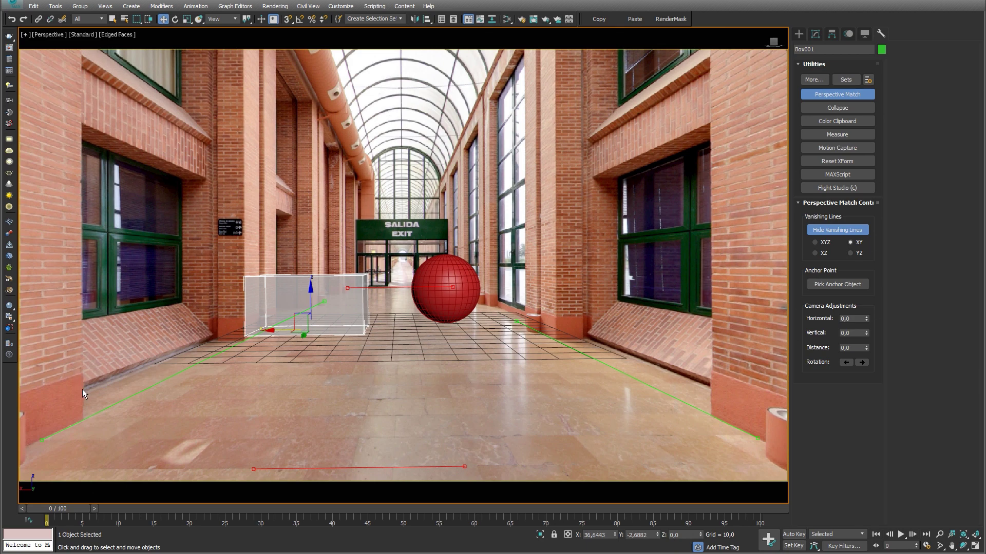
left_click_drag(310, 290, 332, 83)
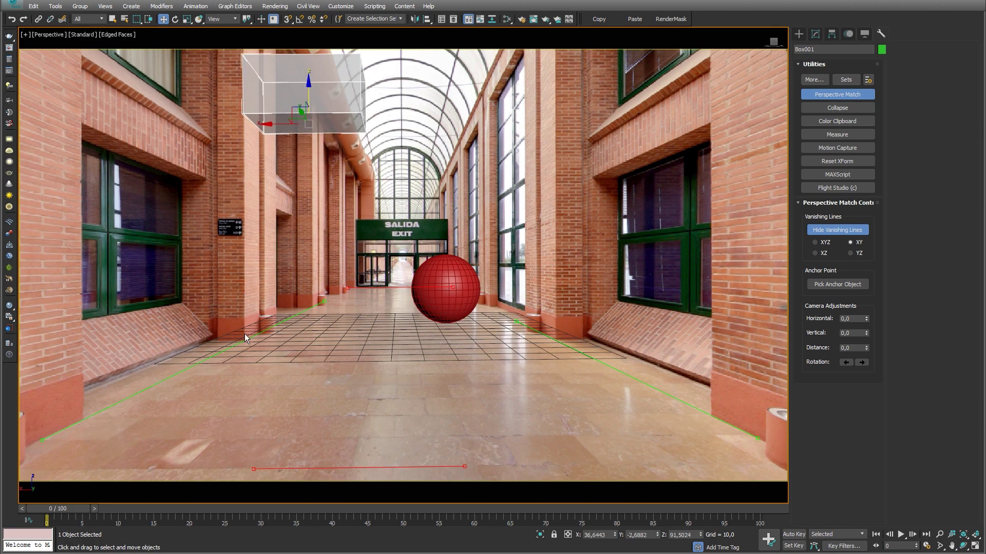
left_click_drag(312, 90, 328, 291)
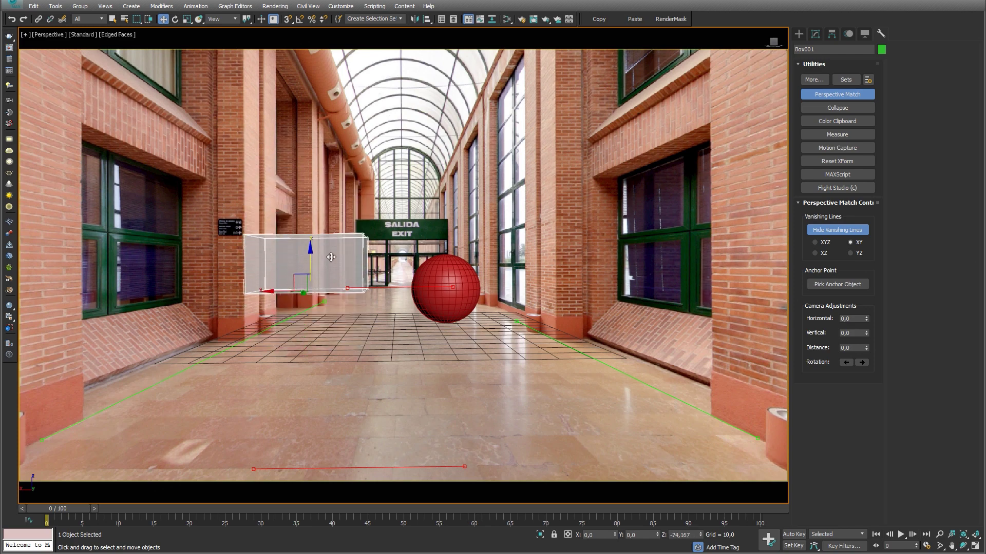
left_click_drag(329, 292, 353, 266)
key("ctrl+z")
key("ctrl+y")
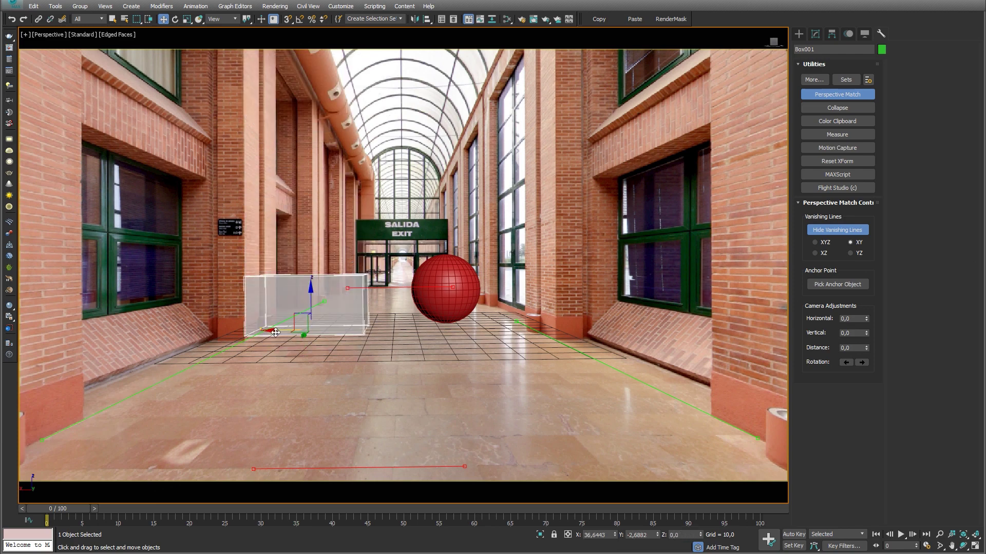
left_click_drag(276, 333, 356, 336)
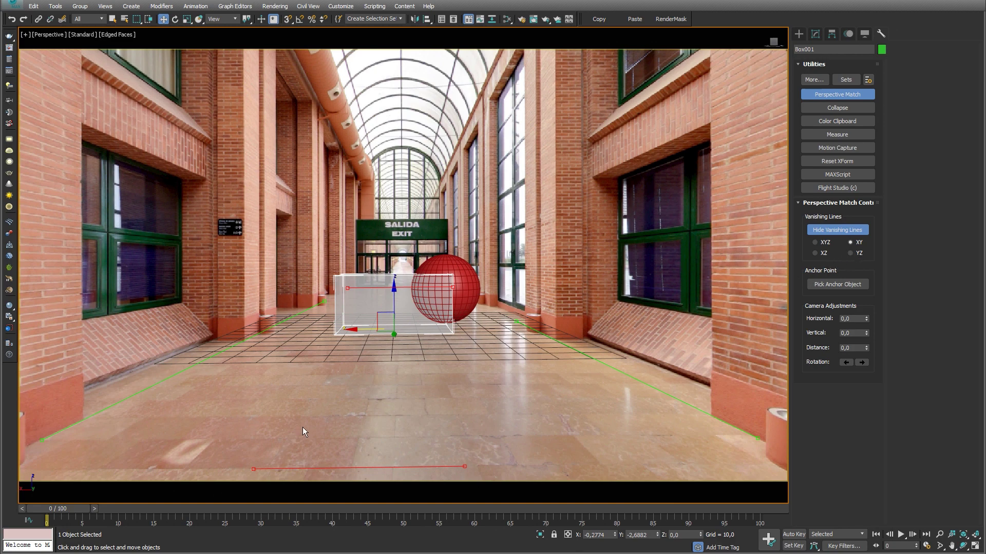
Step: Refine the floor lines, then align the YZ vanishing lines with the corridor pillar edges
left_click_drag(253, 469, 284, 434)
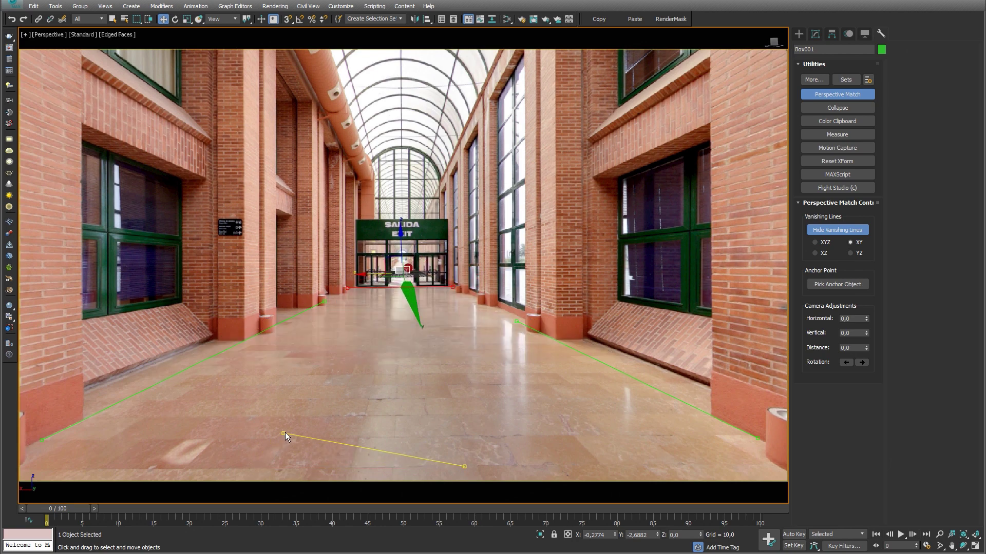
left_click_drag(366, 287, 308, 416)
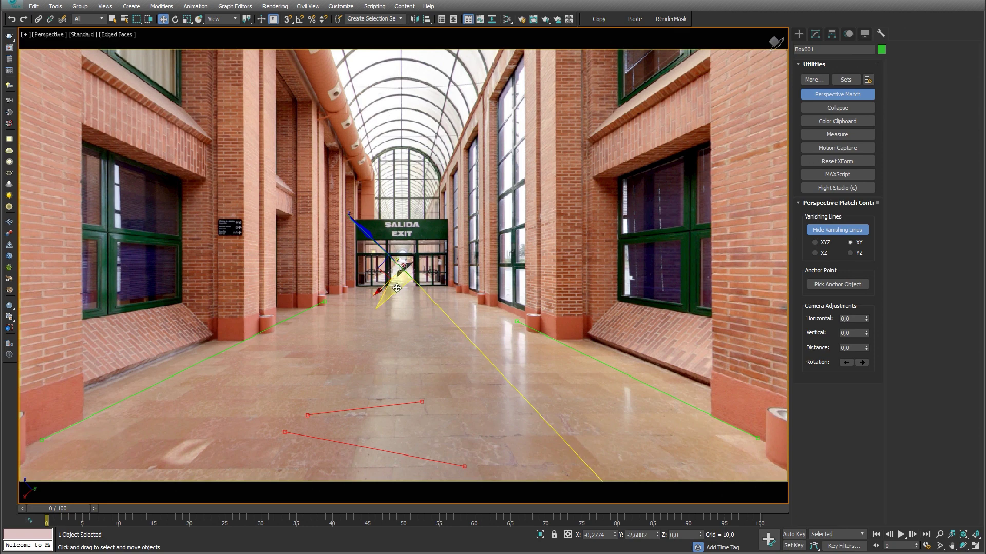
left_click(851, 253)
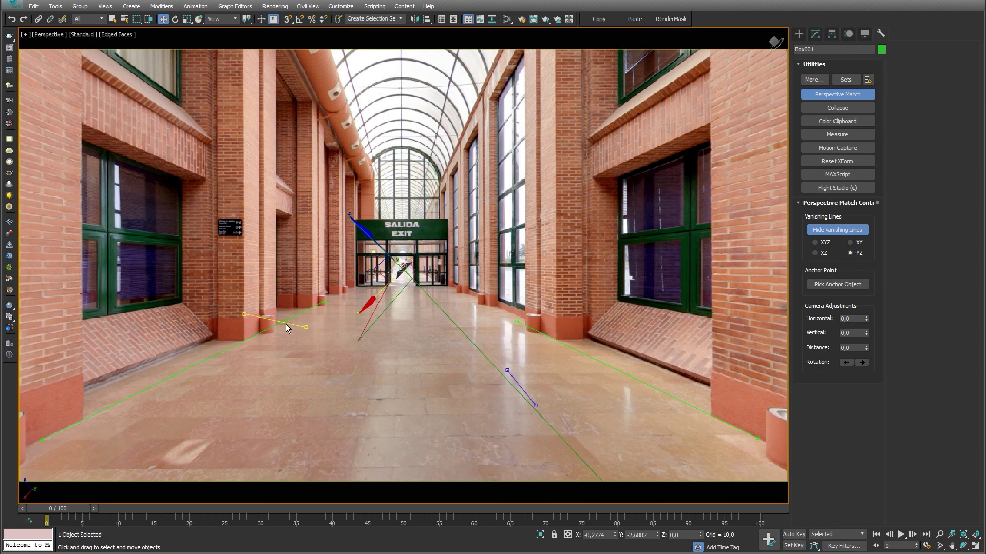
left_click_drag(307, 327, 245, 202)
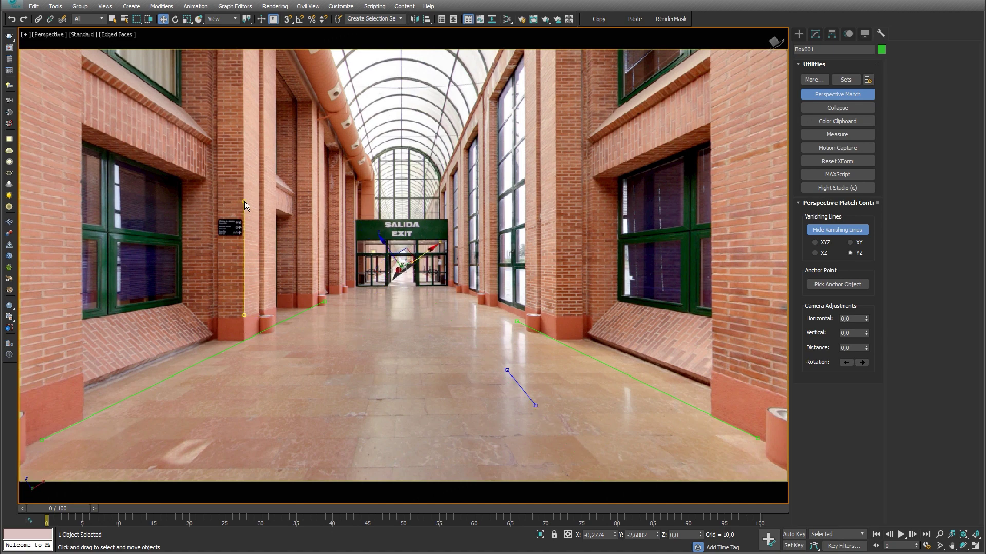
left_click_drag(521, 388, 555, 171)
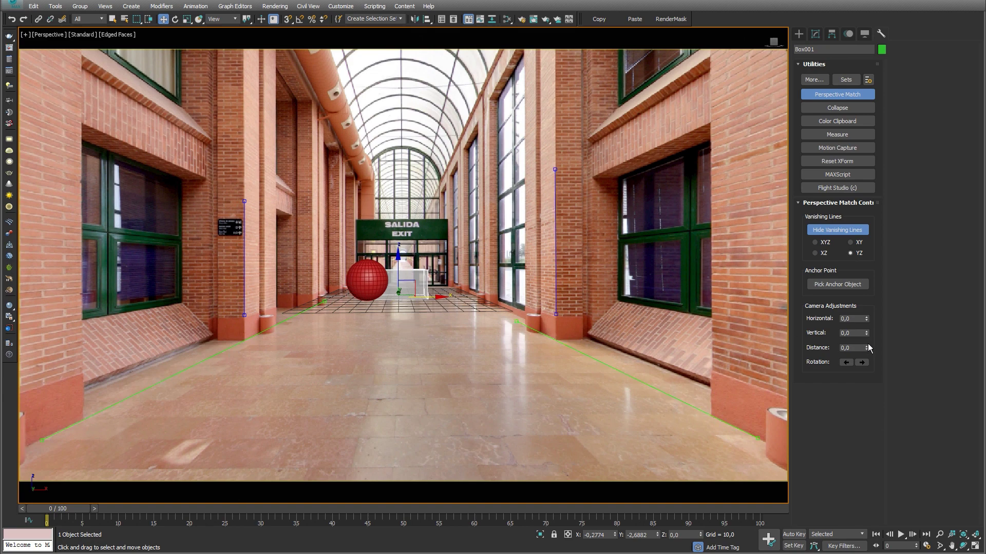
Step: Try the camera Distance and Vertical adjustments, cancel the vertical change, and show four viewports
mouse_move(867, 348)
left_mouse_down()
mouse_move(838, 38)
mouse_move(854, 164)
left_mouse_up()
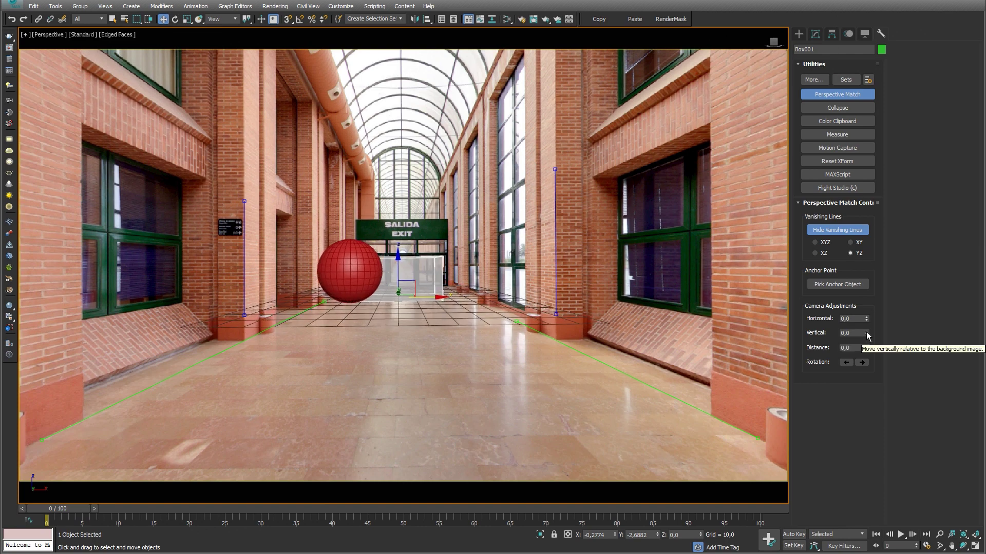
left_click_drag(866, 334, 853, 254)
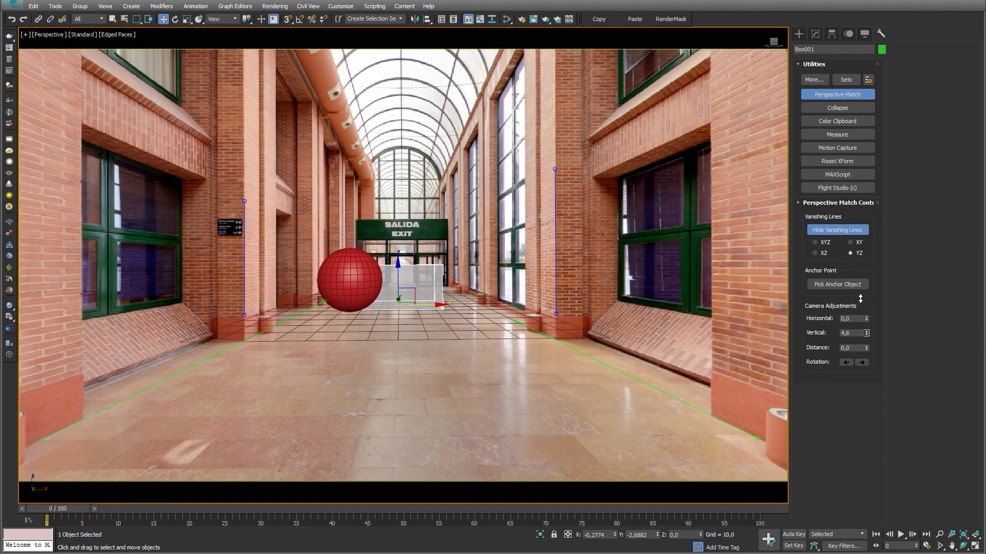
right_click(853, 254)
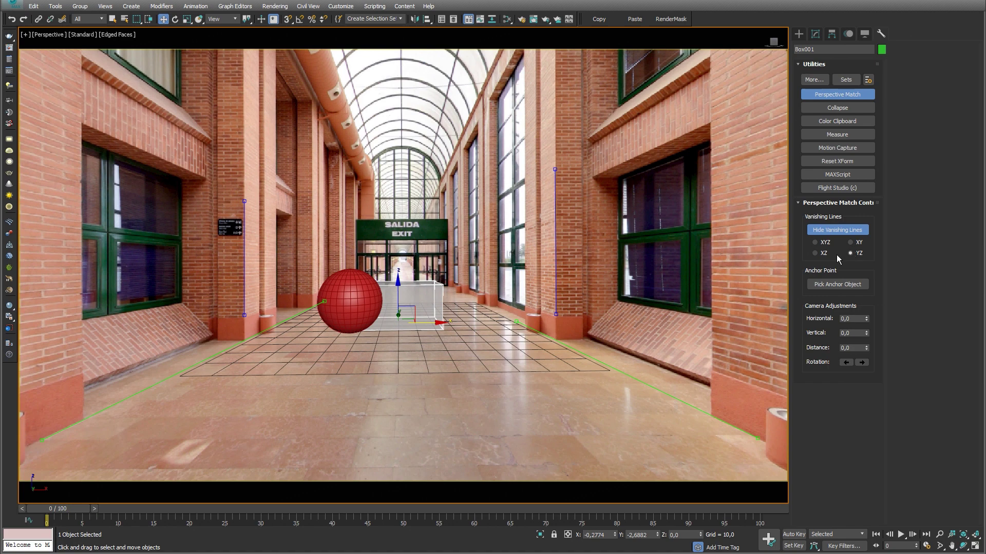
key("alt+w")
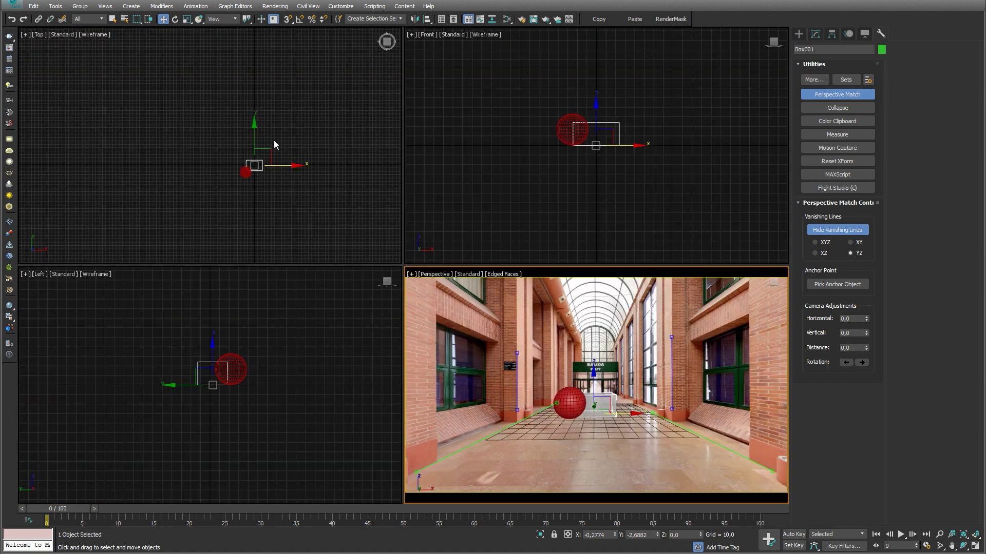
Step: Slide Box001 toward the camera in the Top view, then maximize Perspective with XYZ vanishing lines
right_click(277, 138)
left_click_drag(243, 138, 239, 163)
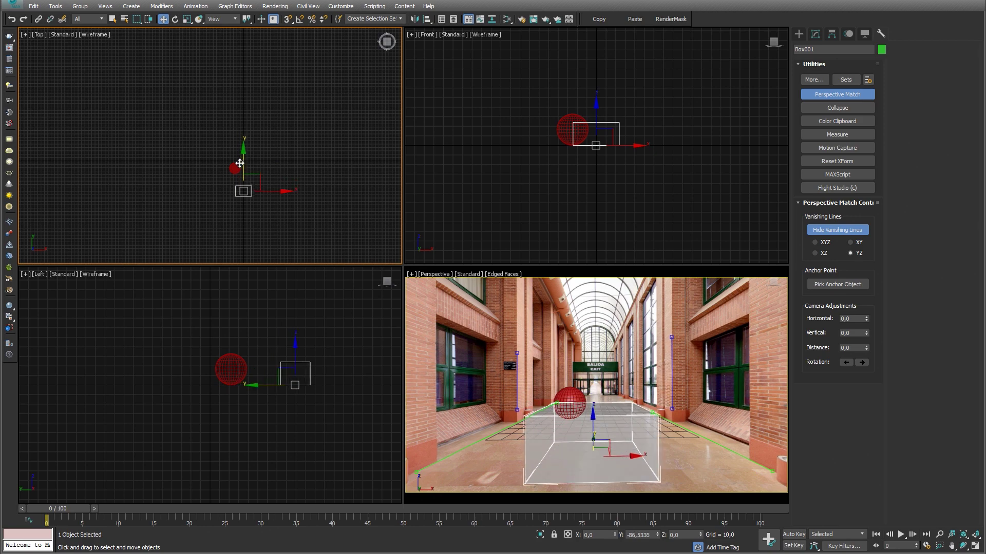
left_click_drag(239, 163, 251, 151)
key("alt+w")
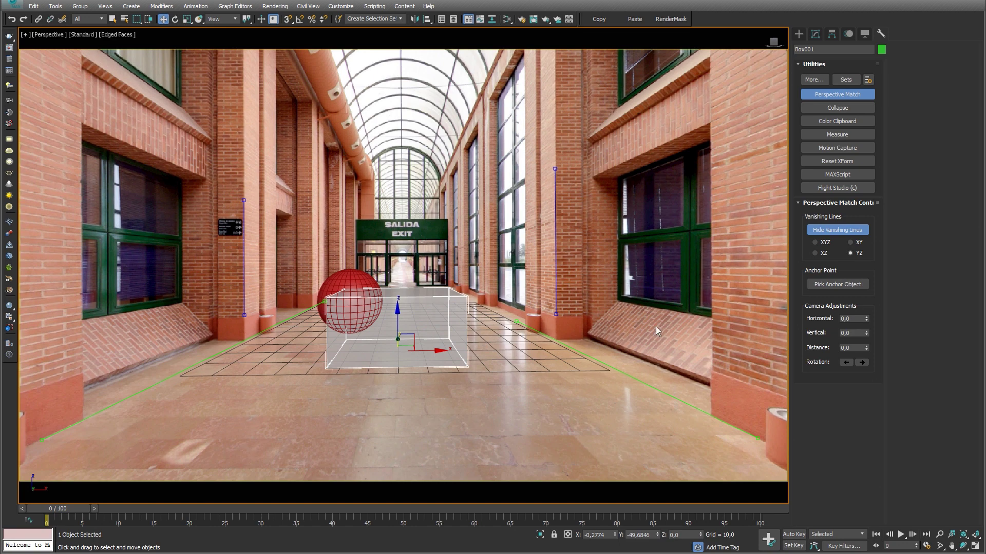
left_click(820, 245)
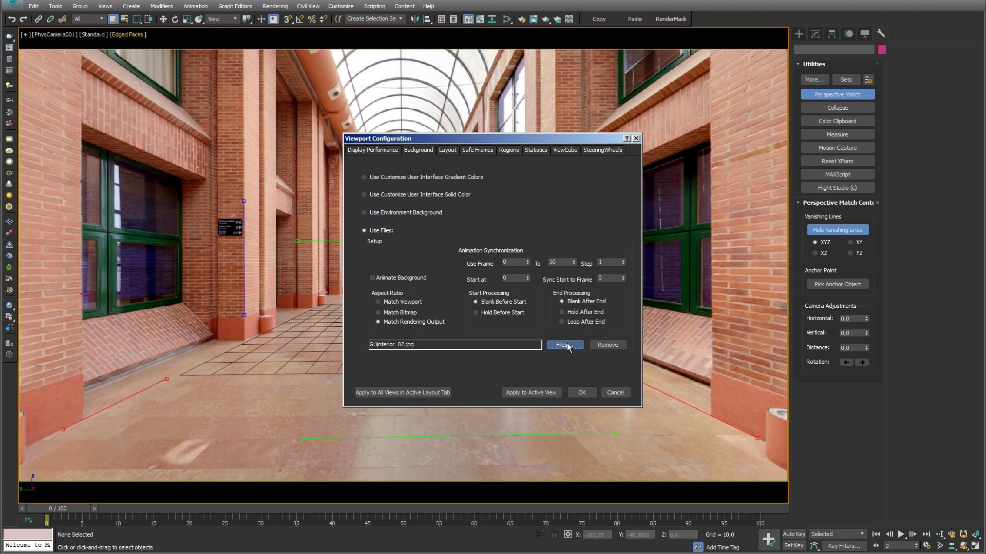
Step: Set interior_04.jpg as the background and switch the view back to Perspective
left_click(564, 345)
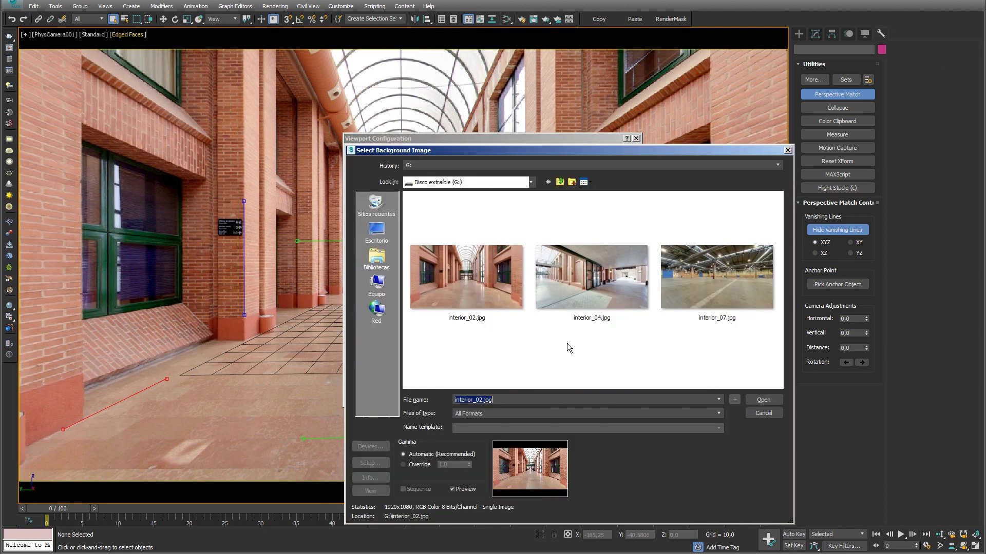
left_click(643, 306)
left_click(770, 402)
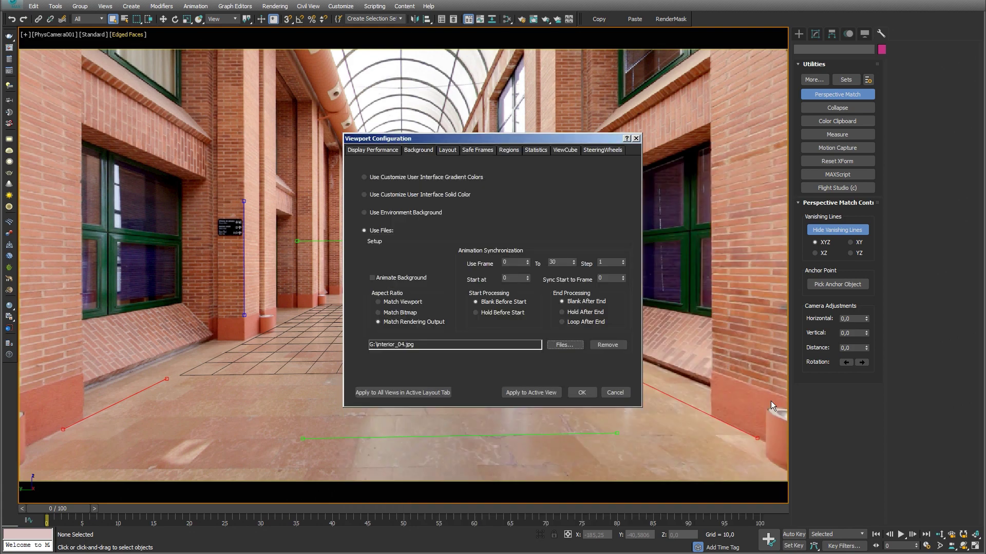
left_click(584, 391)
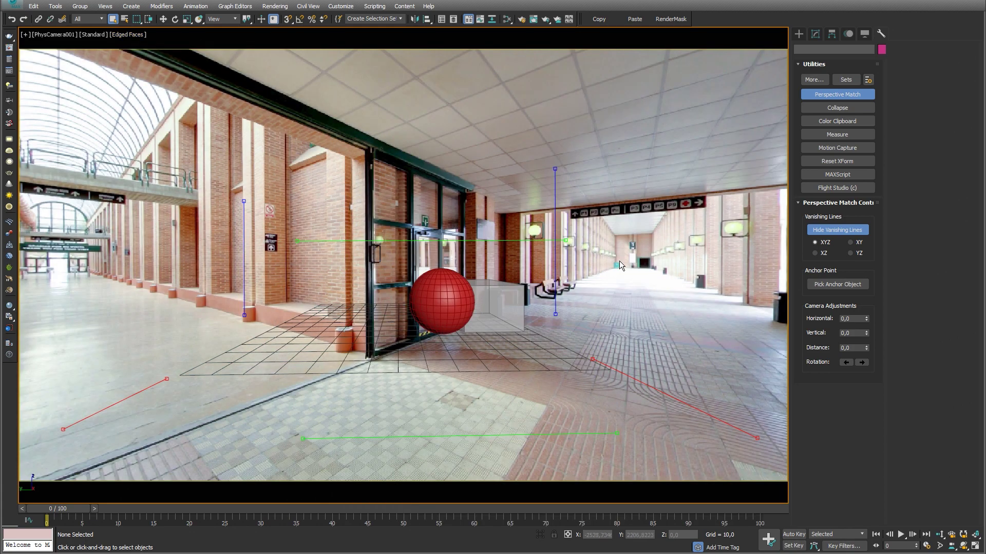
key("p")
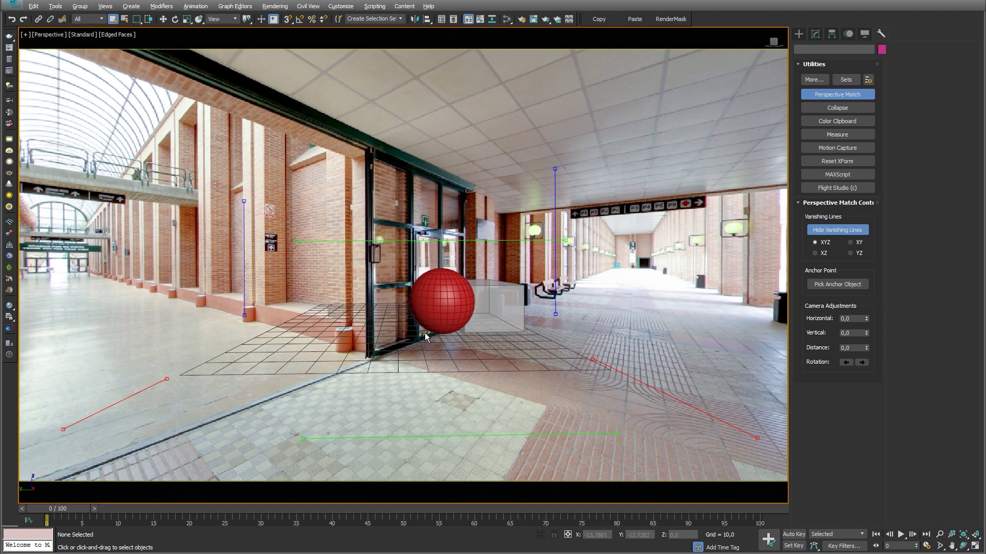
Step: Align the red and green vanishing guides with the corridor floor edges and tiles
left_click_drag(342, 439, 434, 437)
mouse_move(153, 389)
left_mouse_down()
mouse_move(219, 395)
mouse_move(360, 365)
left_mouse_up()
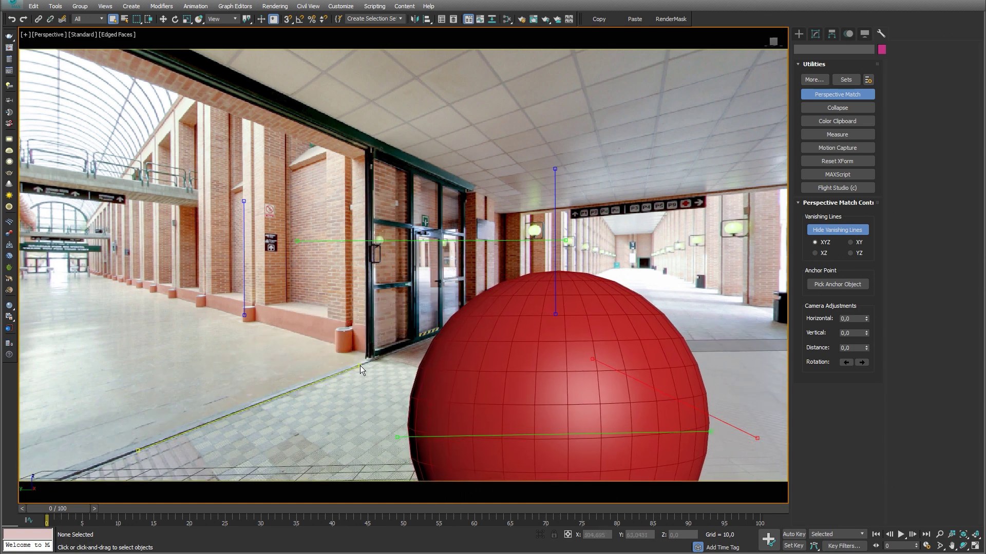
mouse_move(697, 409)
left_mouse_down()
mouse_move(701, 400)
mouse_move(566, 311)
mouse_move(652, 268)
left_mouse_up()
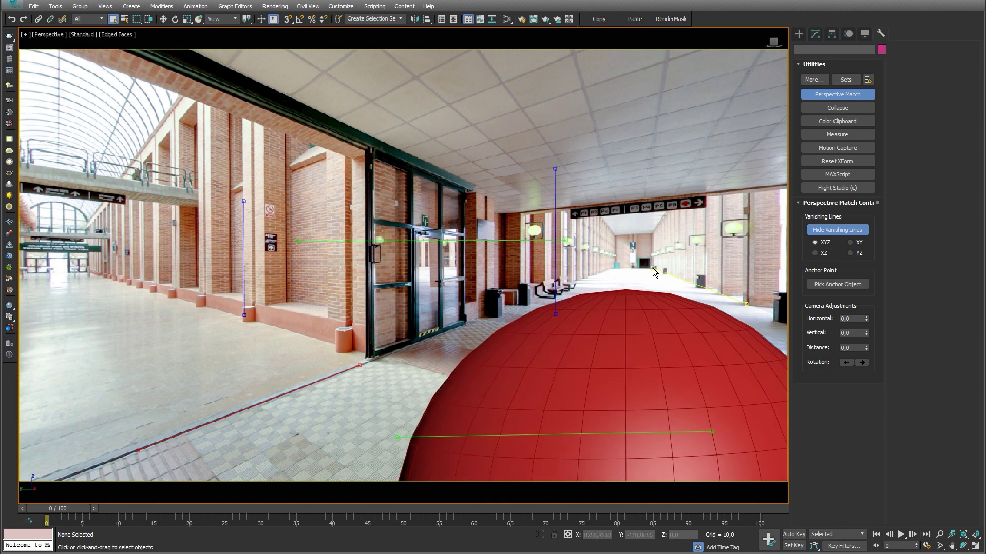
mouse_move(426, 433)
left_mouse_down()
mouse_move(219, 303)
mouse_move(170, 289)
left_mouse_up()
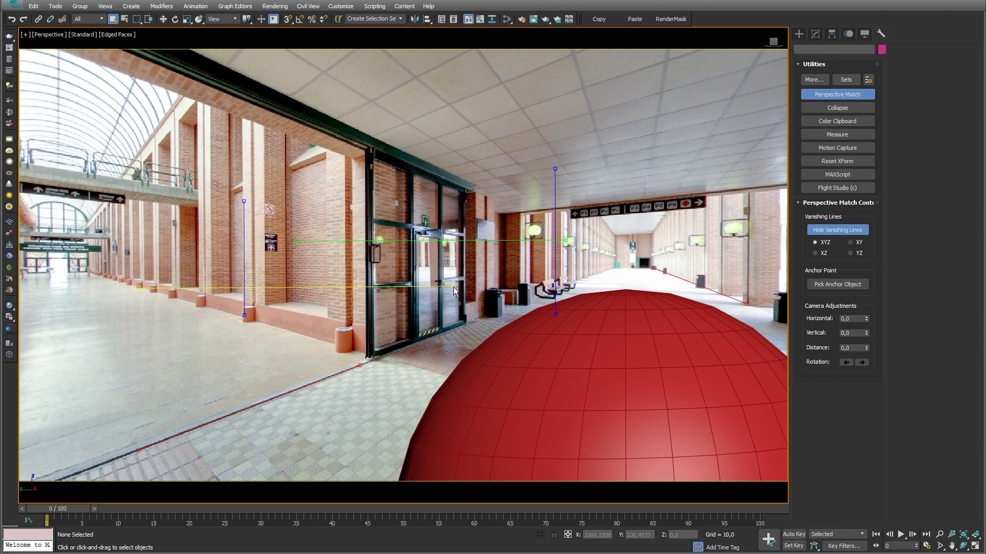
left_click_drag(453, 291, 329, 345)
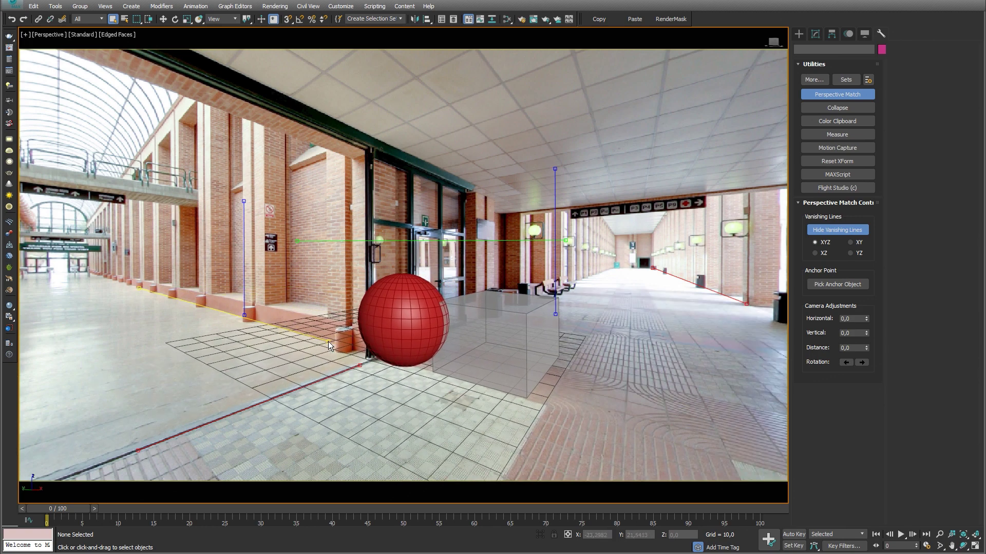
Step: Align green guides with the left wall, blue guides with the columns, and set camera distance 2,4
mouse_move(474, 241)
left_mouse_down()
mouse_move(295, 232)
mouse_move(255, 214)
mouse_move(254, 200)
left_mouse_up()
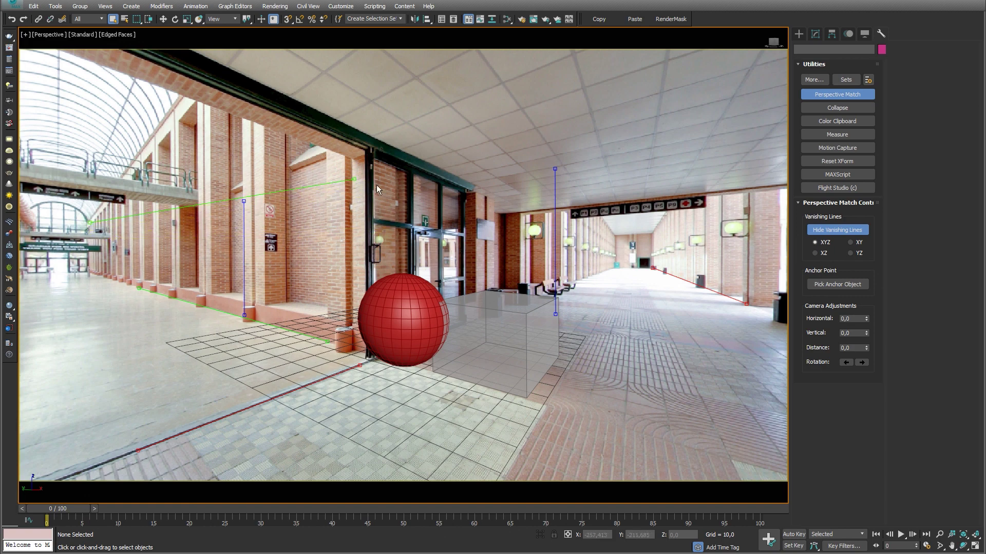
left_click_drag(353, 177, 186, 113)
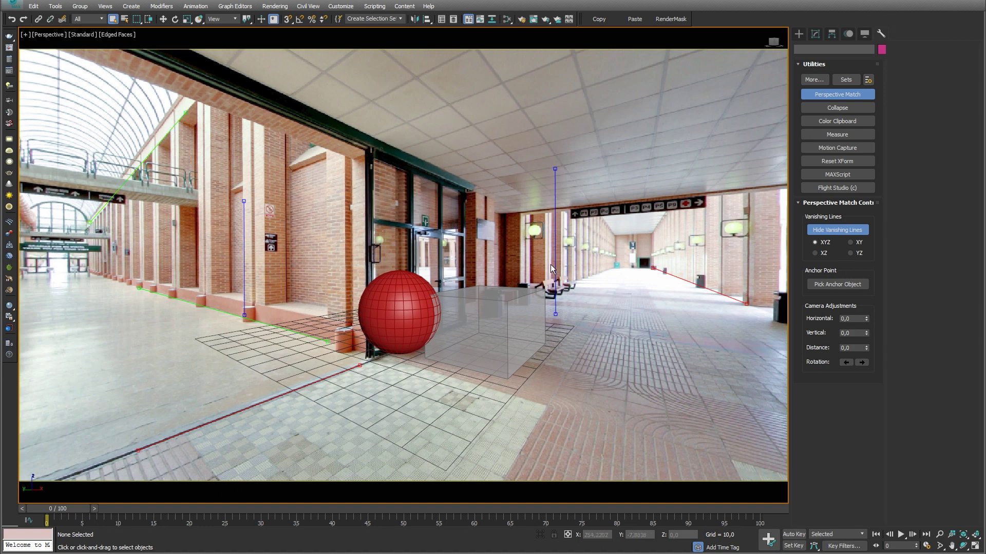
left_click_drag(575, 250, 749, 251)
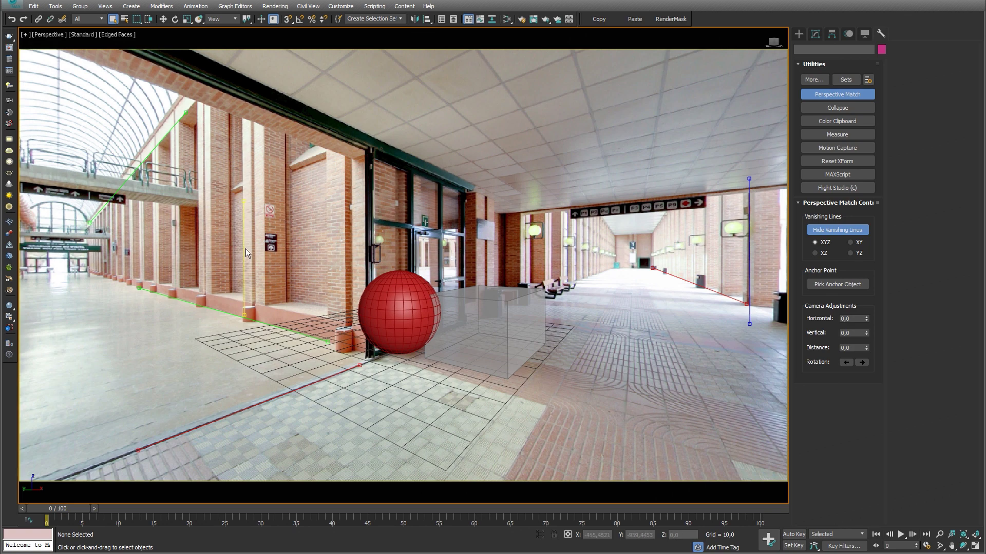
left_click_drag(244, 248, 250, 241)
left_click_drag(866, 349, 873, 110)
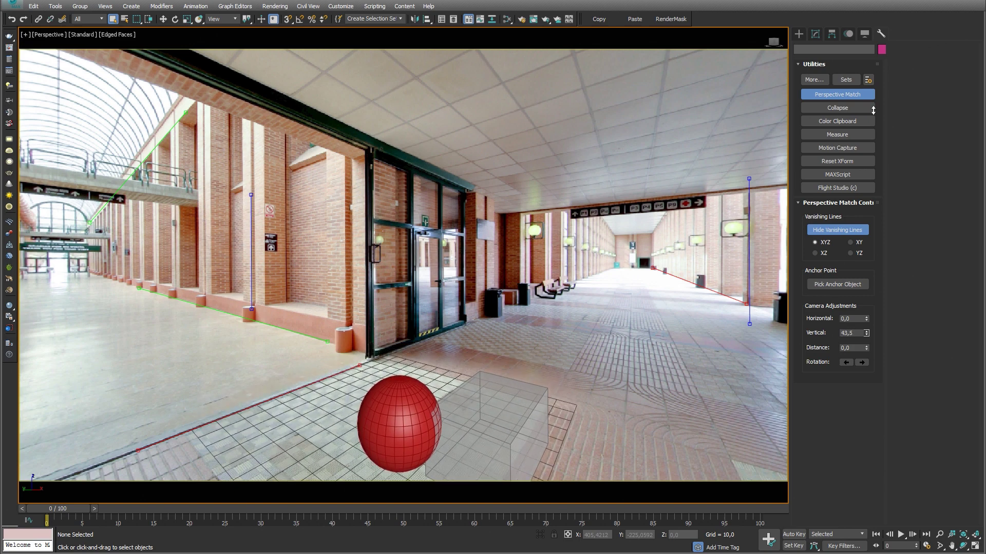
Step: Move the red sphere into the corridor, slightly closer to the camera
left_click(397, 401)
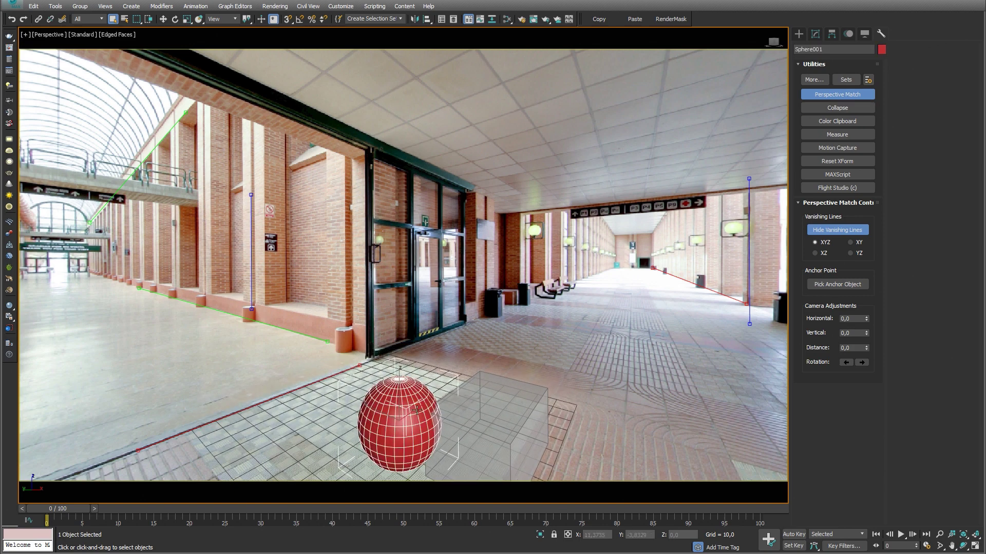
key("w")
mouse_move(420, 406)
left_mouse_down()
mouse_move(432, 391)
mouse_move(132, 311)
mouse_move(352, 377)
left_mouse_up()
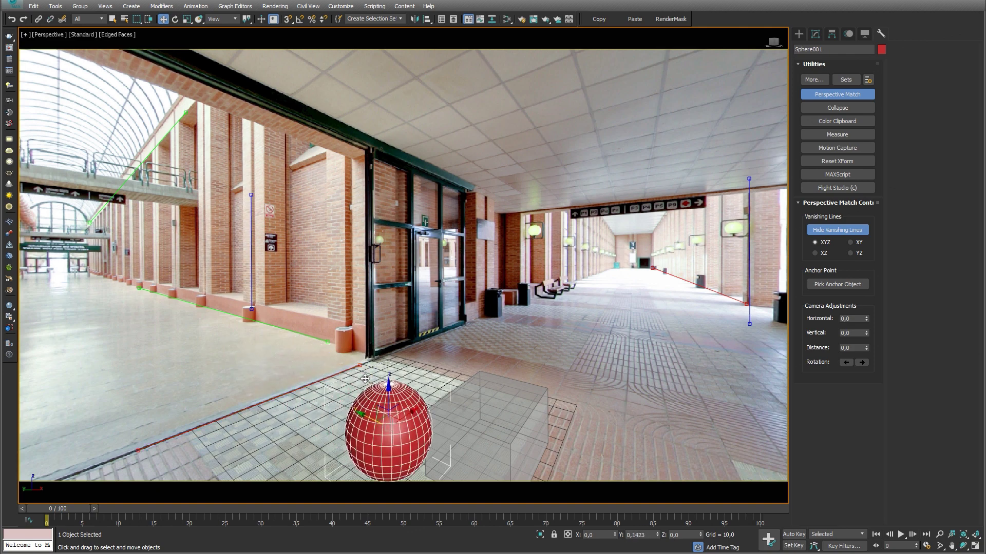
left_click_drag(352, 377, 340, 366)
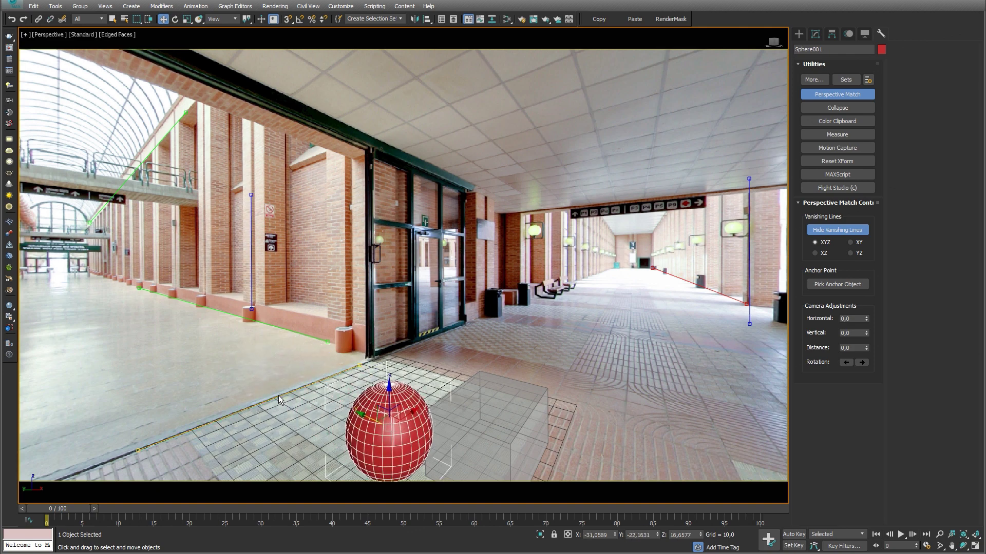
Step: Move the red and green vanishing guides up onto the corridor's ceiling panel seams
left_click_drag(278, 396, 458, 156)
left_click_drag(712, 289, 722, 120)
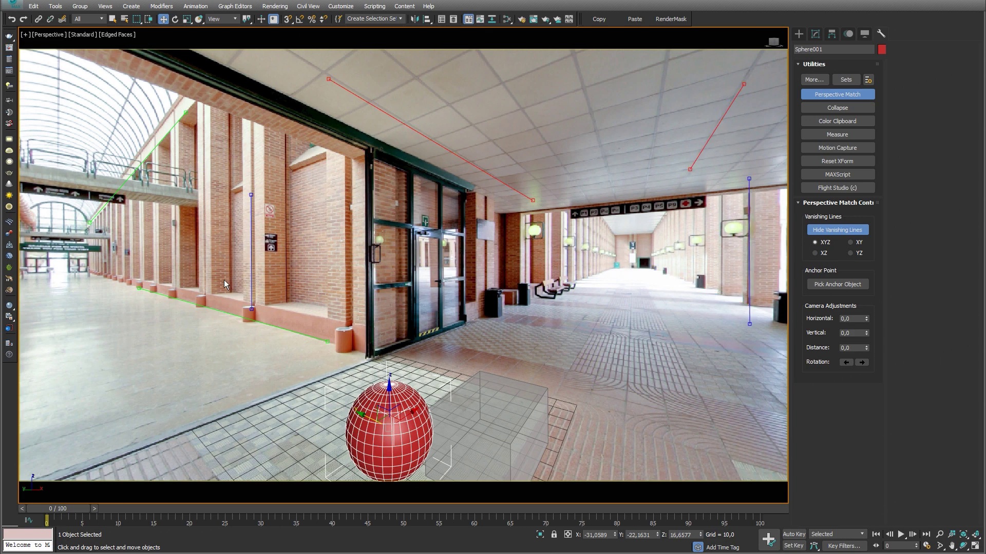
left_click(199, 306)
mouse_move(199, 306)
left_mouse_down()
mouse_move(514, 200)
mouse_move(587, 162)
left_mouse_up()
left_click(587, 162)
mouse_move(165, 142)
left_mouse_down()
mouse_move(551, 86)
mouse_move(536, 70)
left_mouse_up()
left_click(536, 69)
key("q")
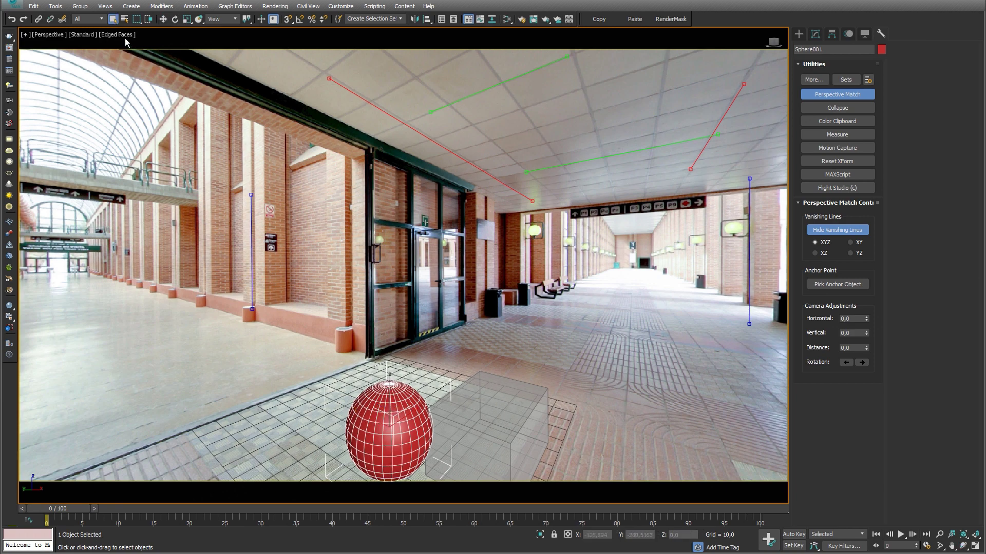
left_click(124, 36)
mouse_move(159, 144)
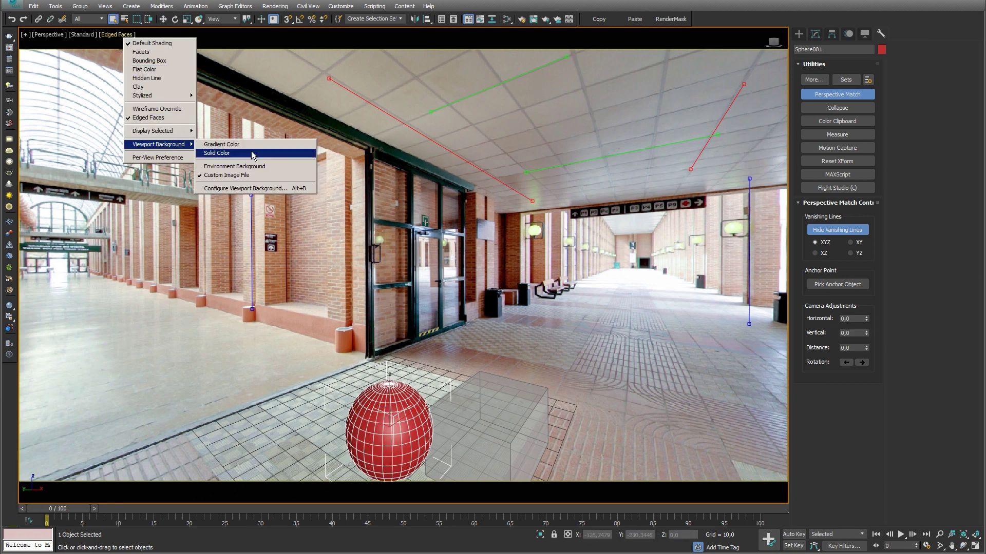
Step: Set the IMG_5476_1-1.avi building video as the Perspective viewport background
left_click(259, 188)
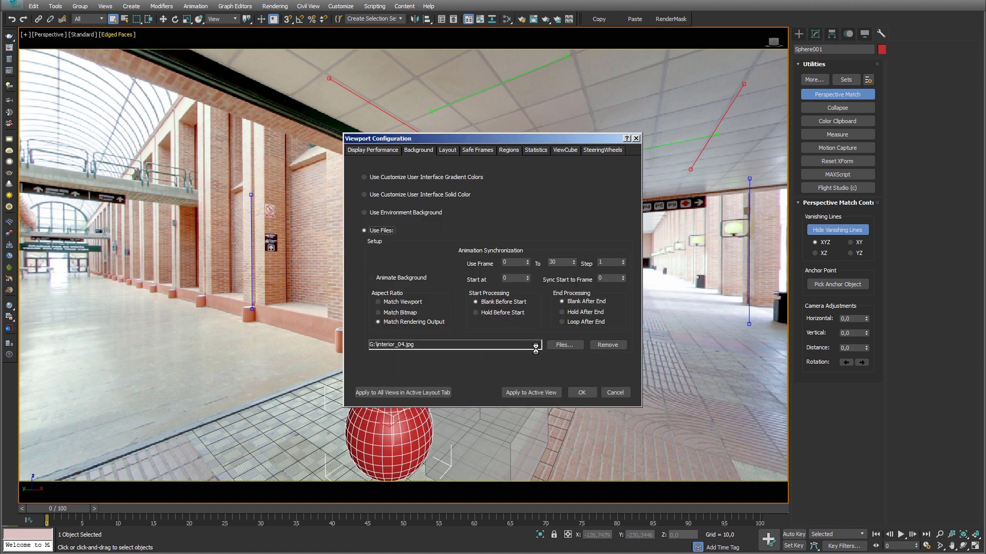
left_click(561, 345)
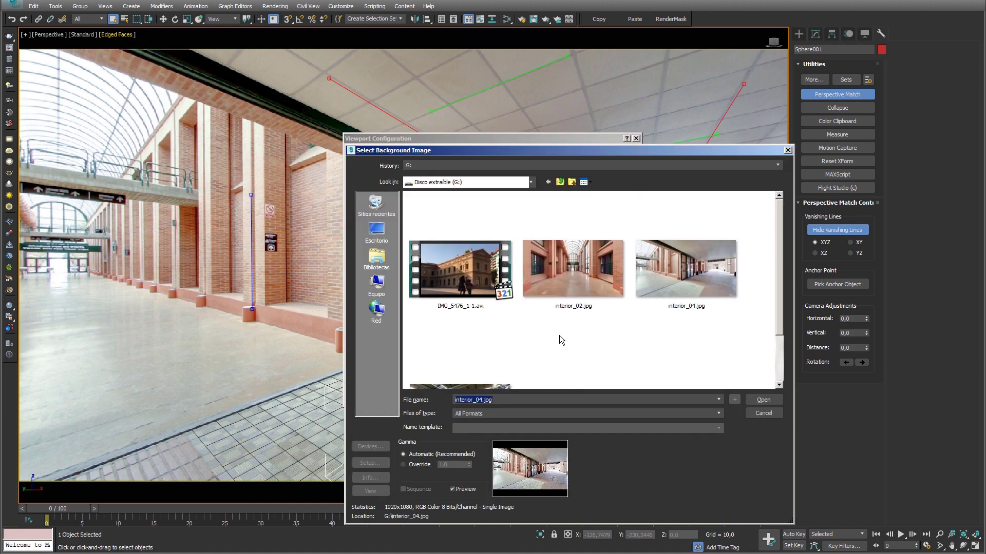
left_click(479, 276)
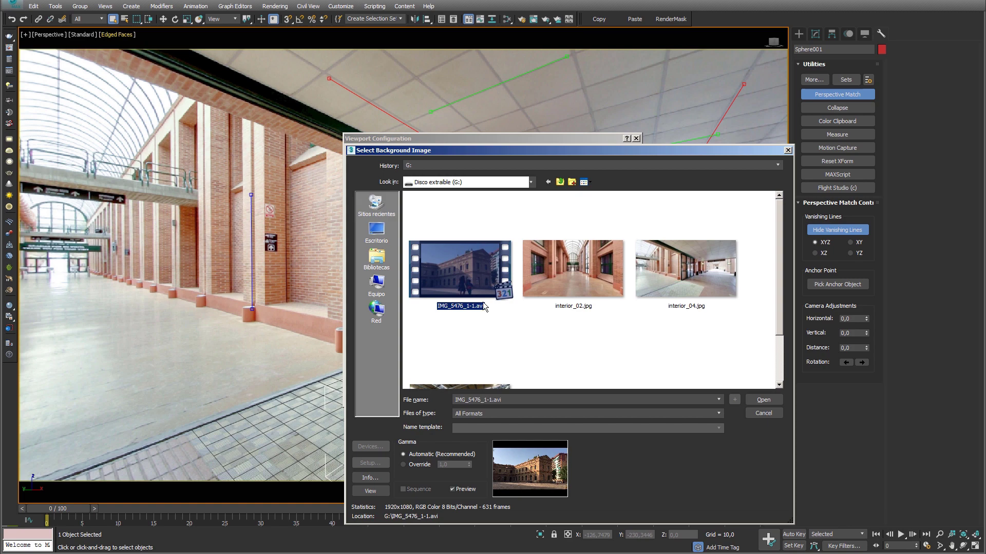
left_click(761, 401)
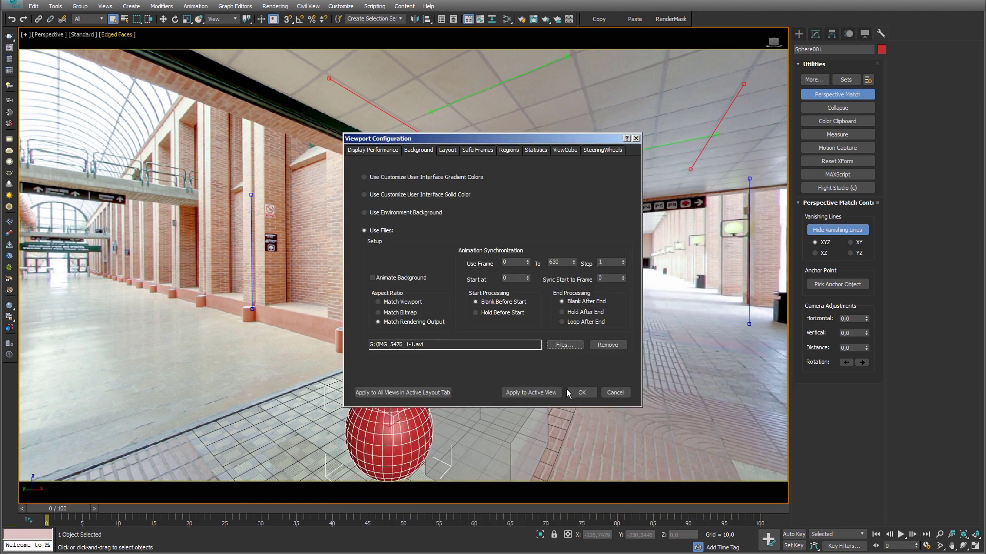
left_click(581, 393)
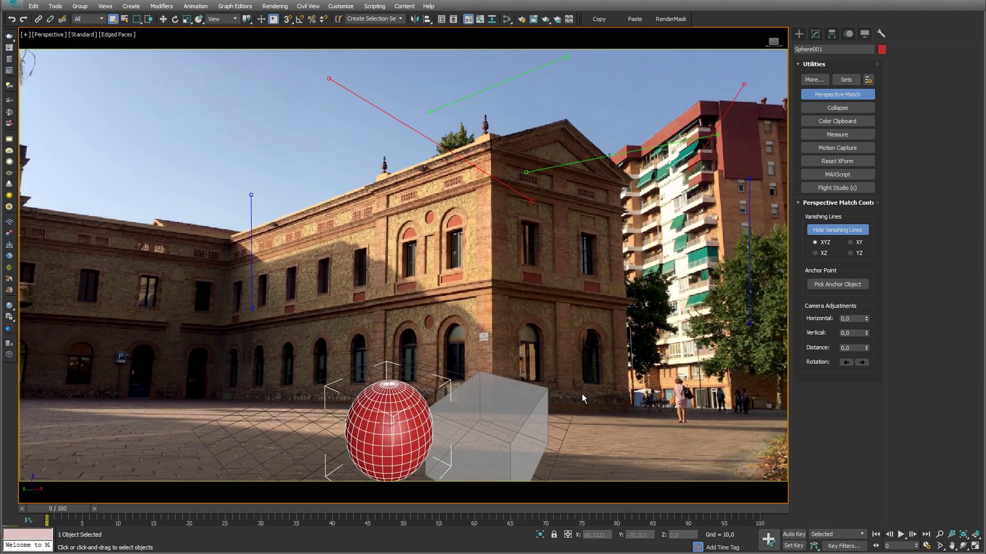
Step: Select the test box for removal and toggle the vanishing lines off and back on
left_click(478, 427, "ctrl")
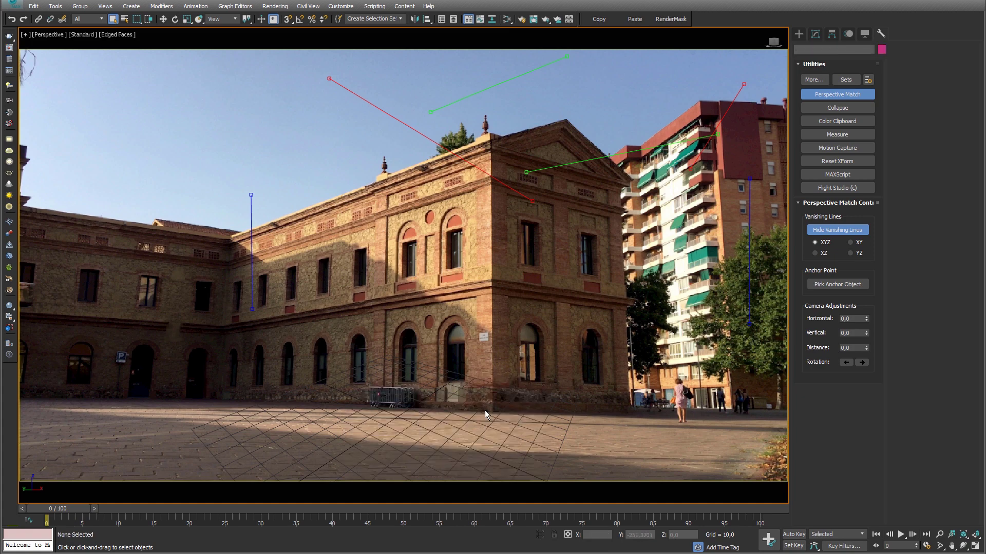
left_click(844, 231)
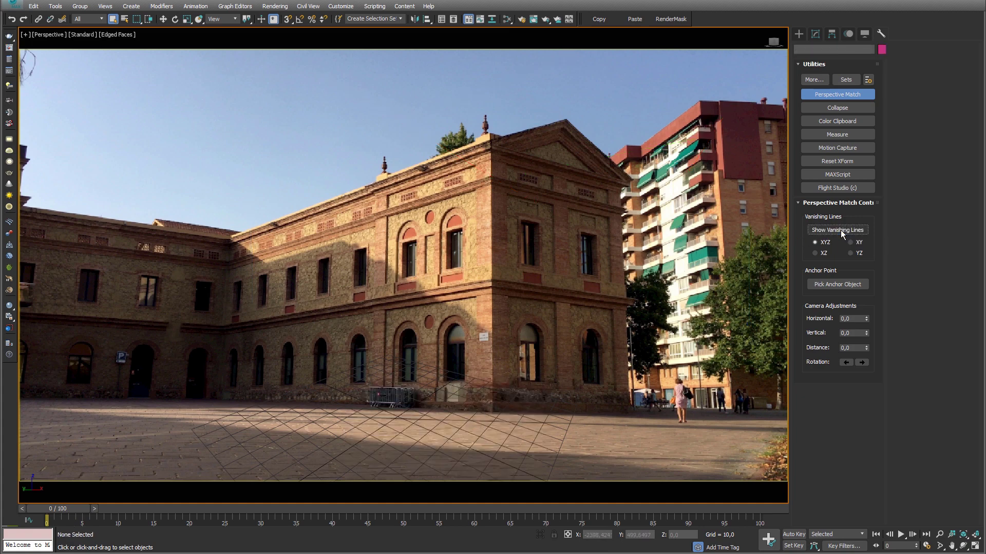
left_click(842, 231)
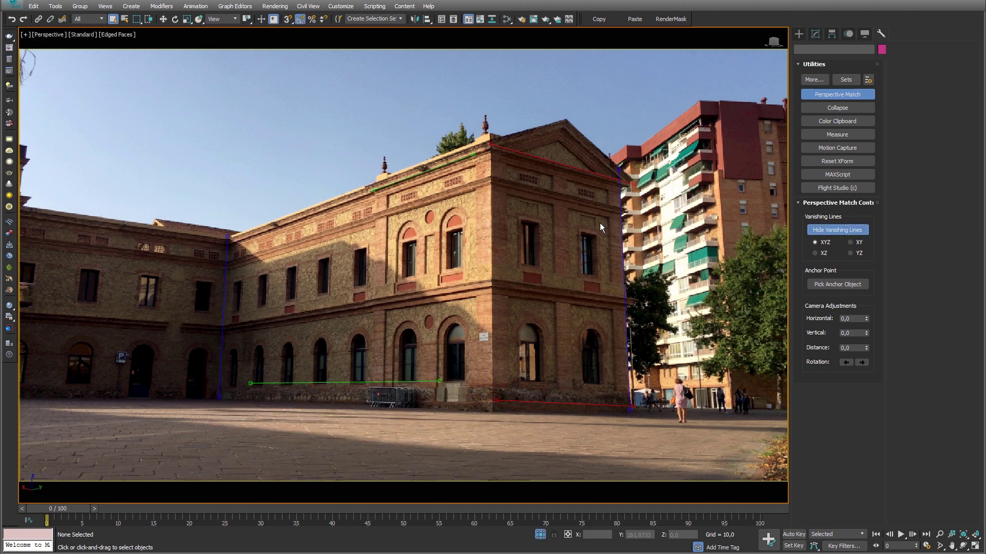
Step: Unhide all objects from the Display panel so the green building model overlays the photo
left_click(864, 34)
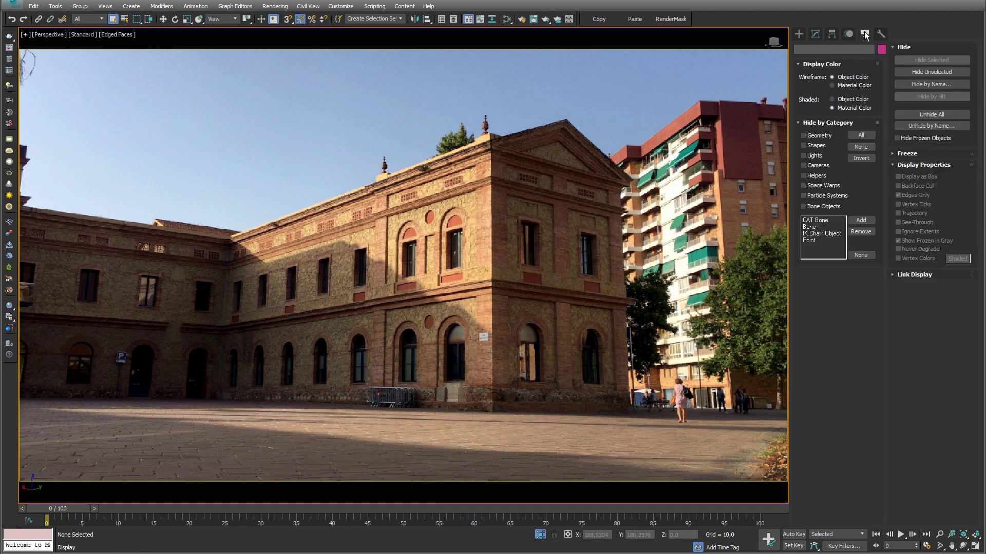
left_click(941, 113)
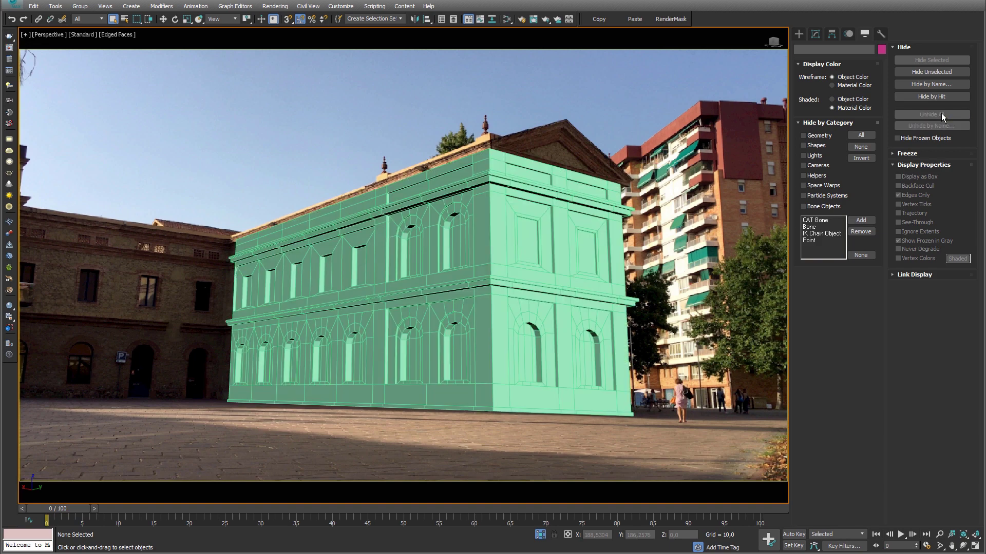